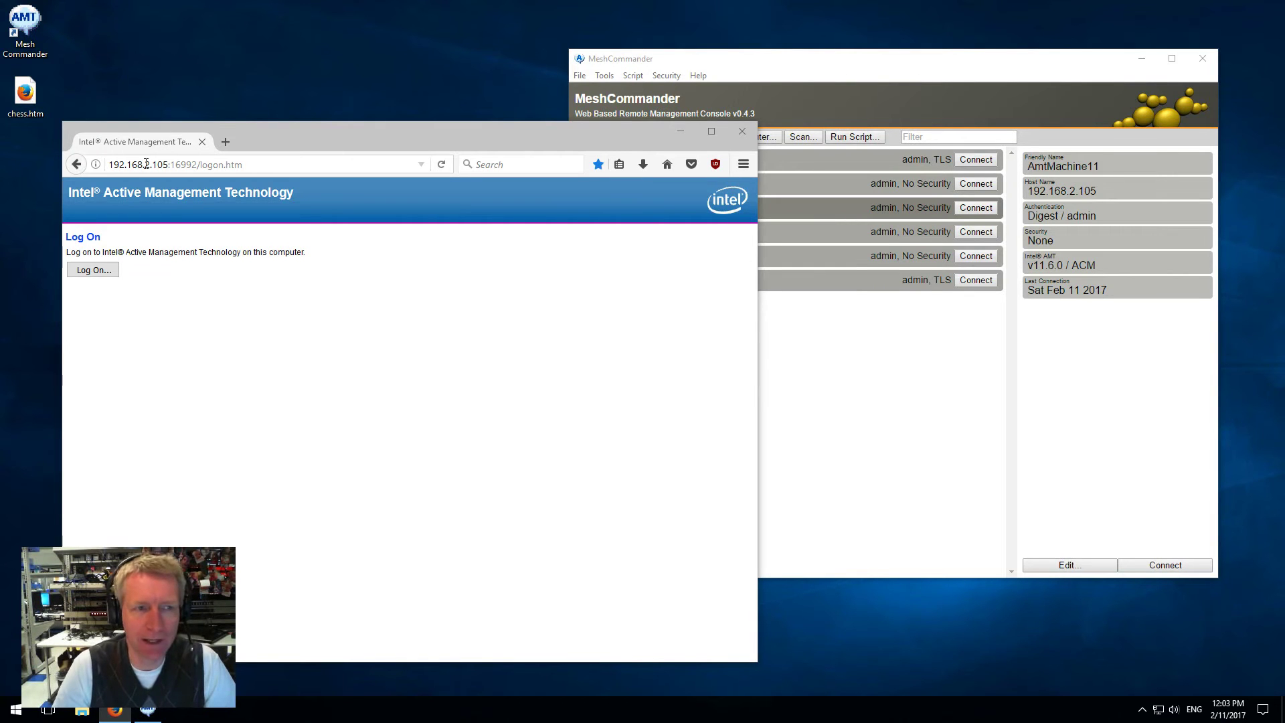
# Load the 192.168.2.105:16992 root address without logon.htm and log on with the stored admin credentials
pyautogui.click(198, 164)
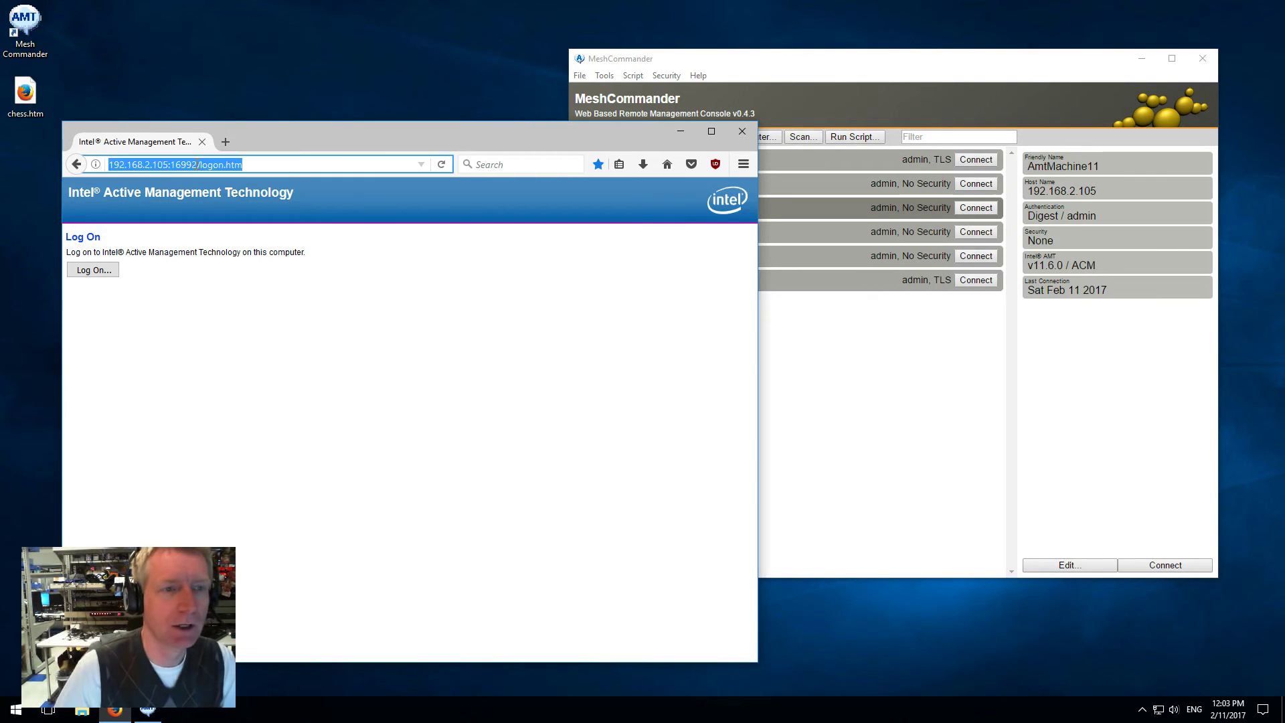
pyautogui.click(199, 163)
pyautogui.hotkey('shift', 'End')
pyautogui.press('BackSpace')
pyautogui.press('Return')
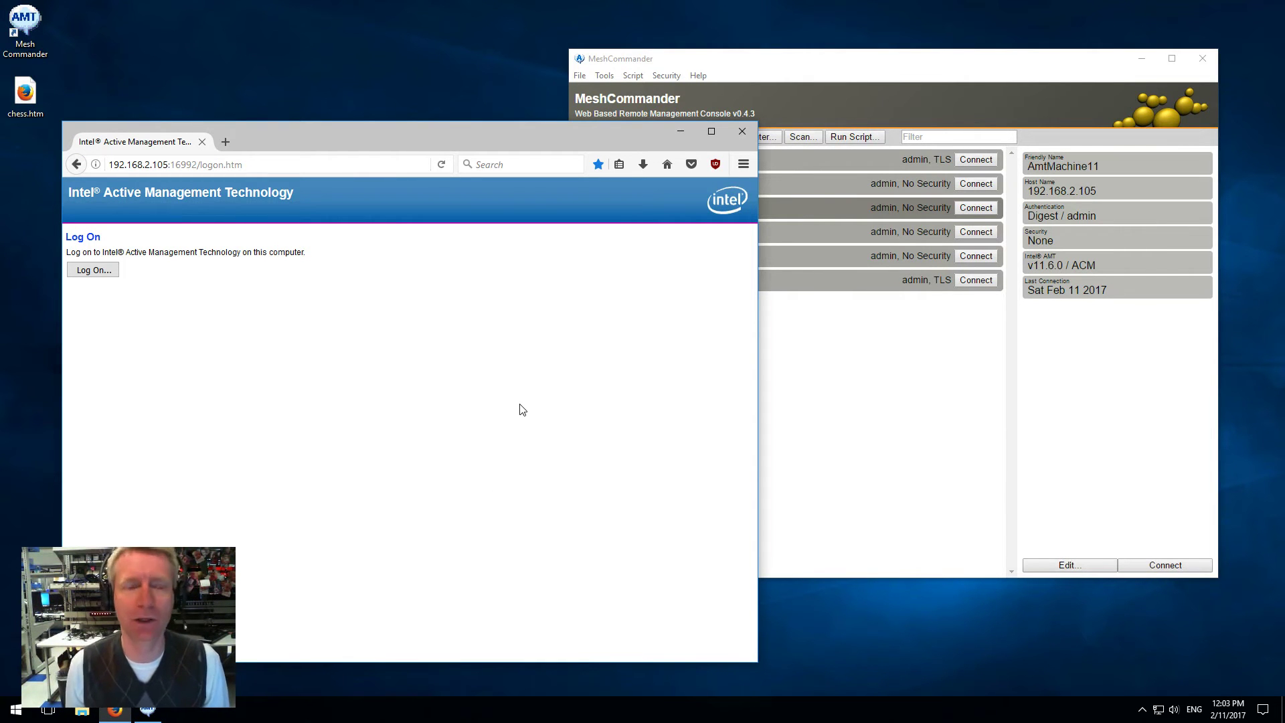
pyautogui.click(93, 270)
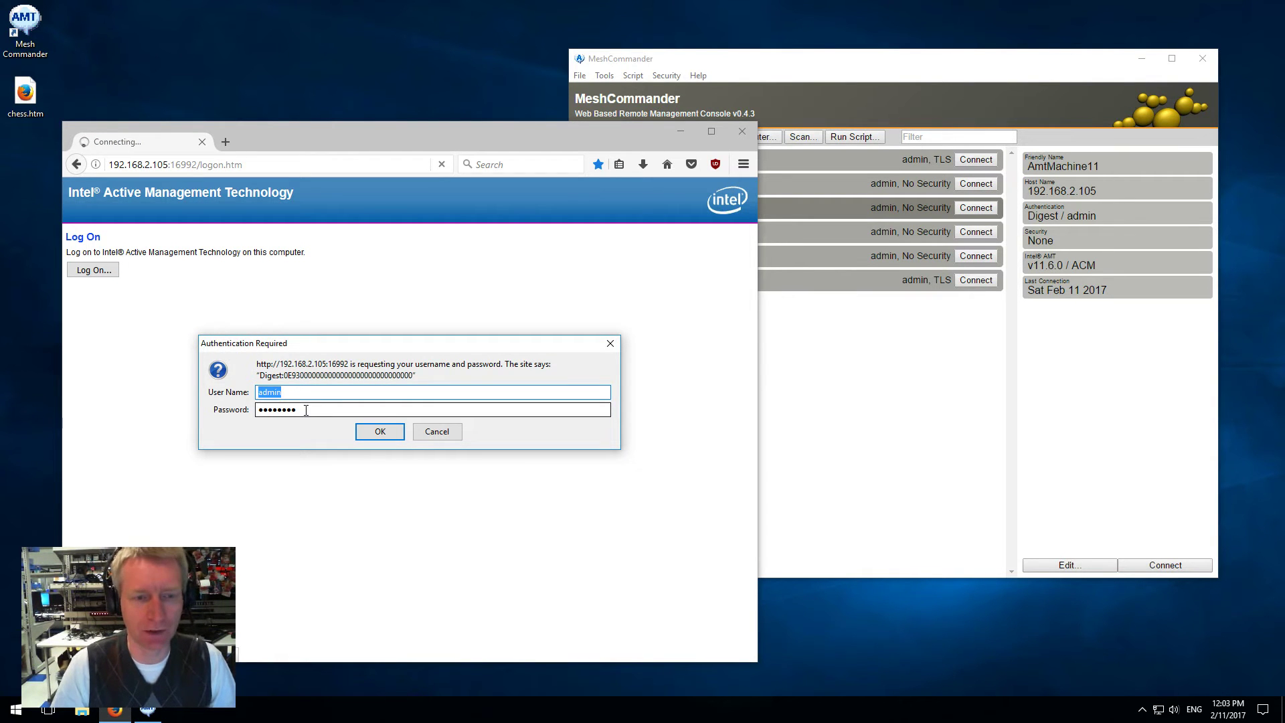
pyautogui.click(379, 433)
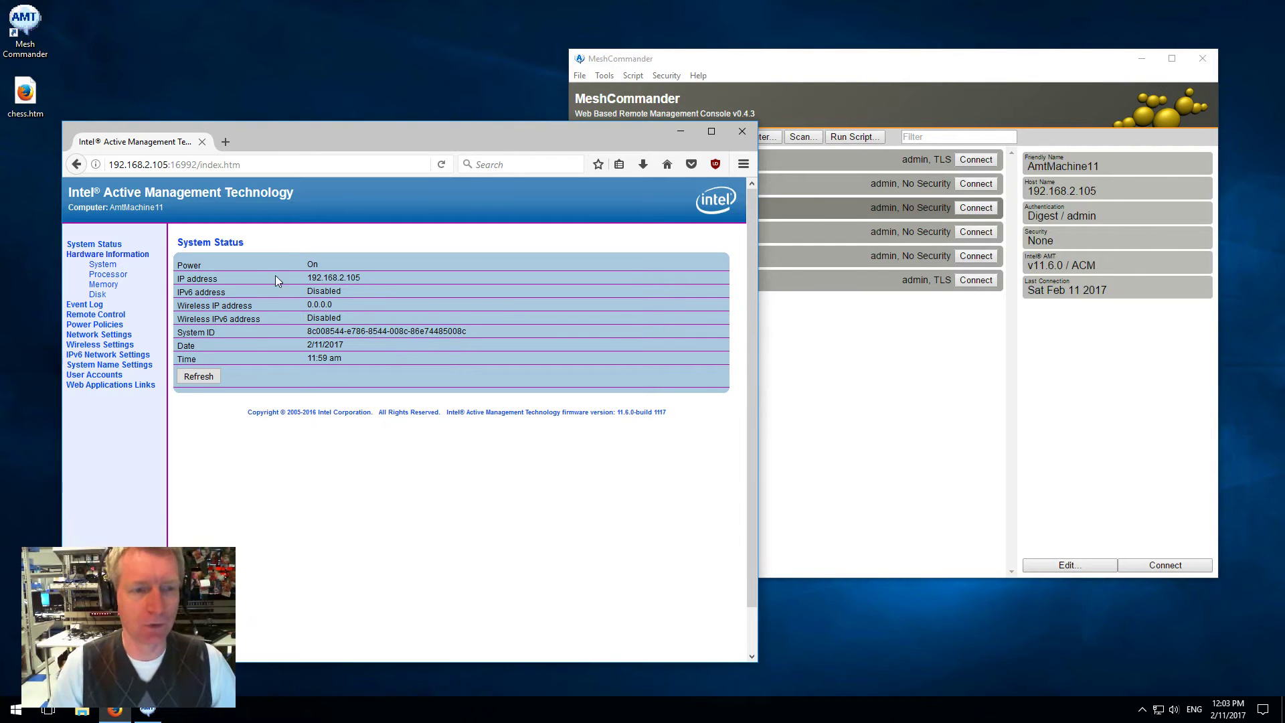
# View the System, Event Log and Remote Control pages, then bring MeshCommander's machine list forward
pyautogui.click(102, 264)
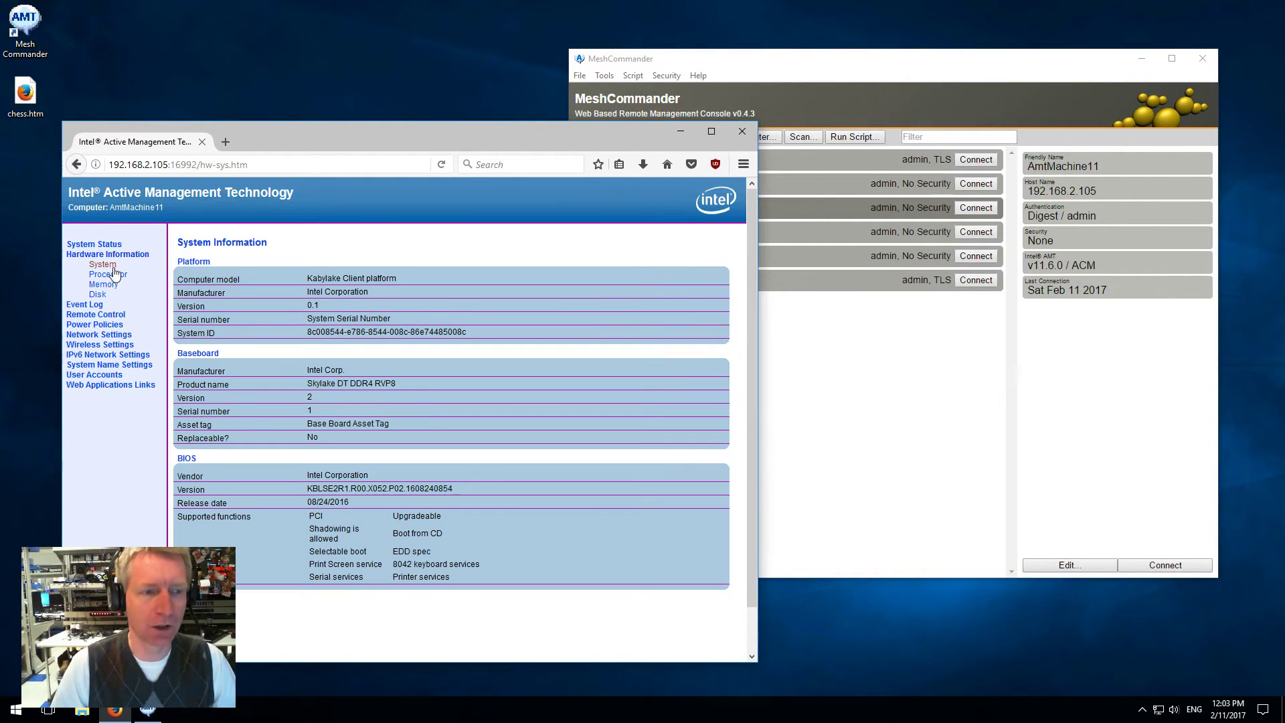
pyautogui.click(94, 305)
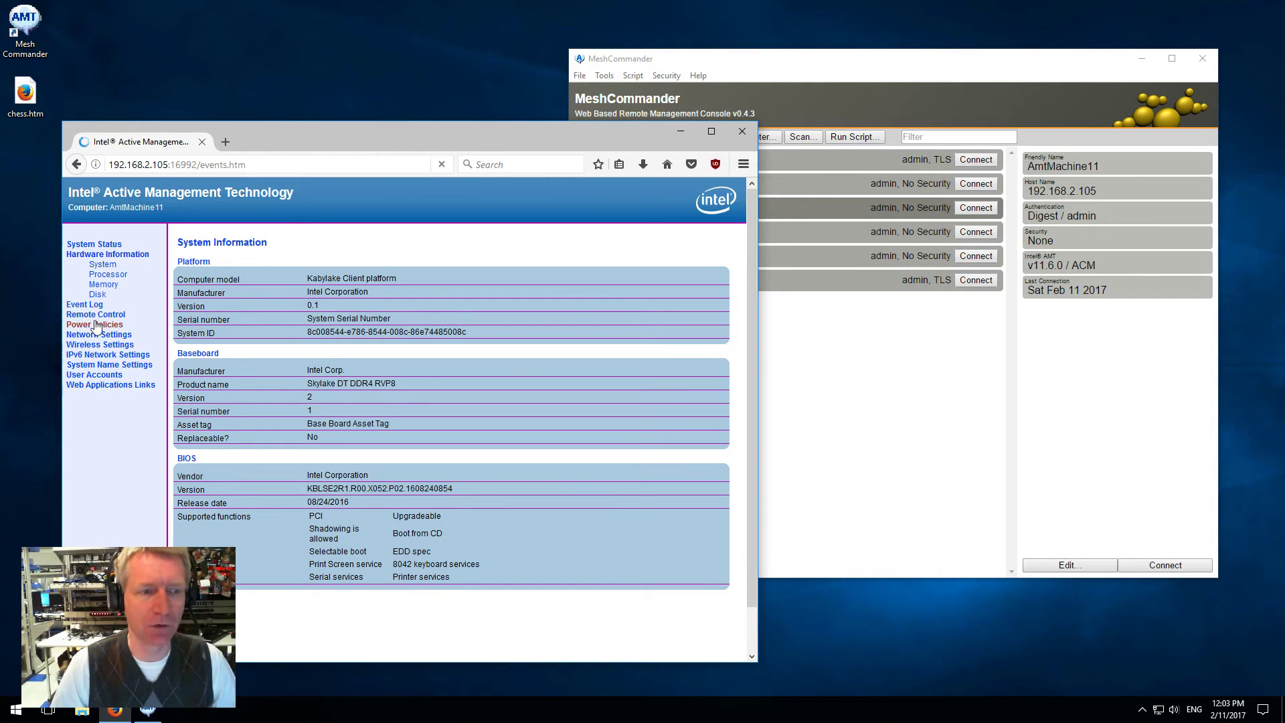
pyautogui.click(95, 318)
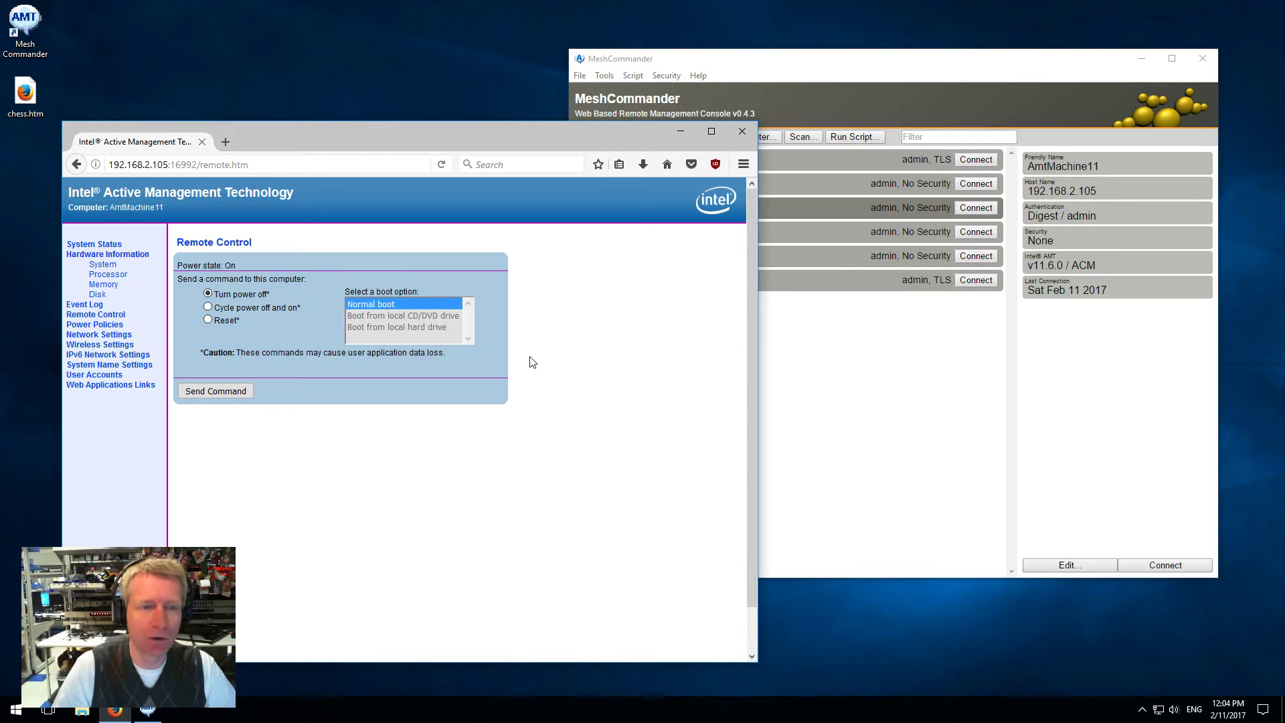
pyautogui.click(793, 370)
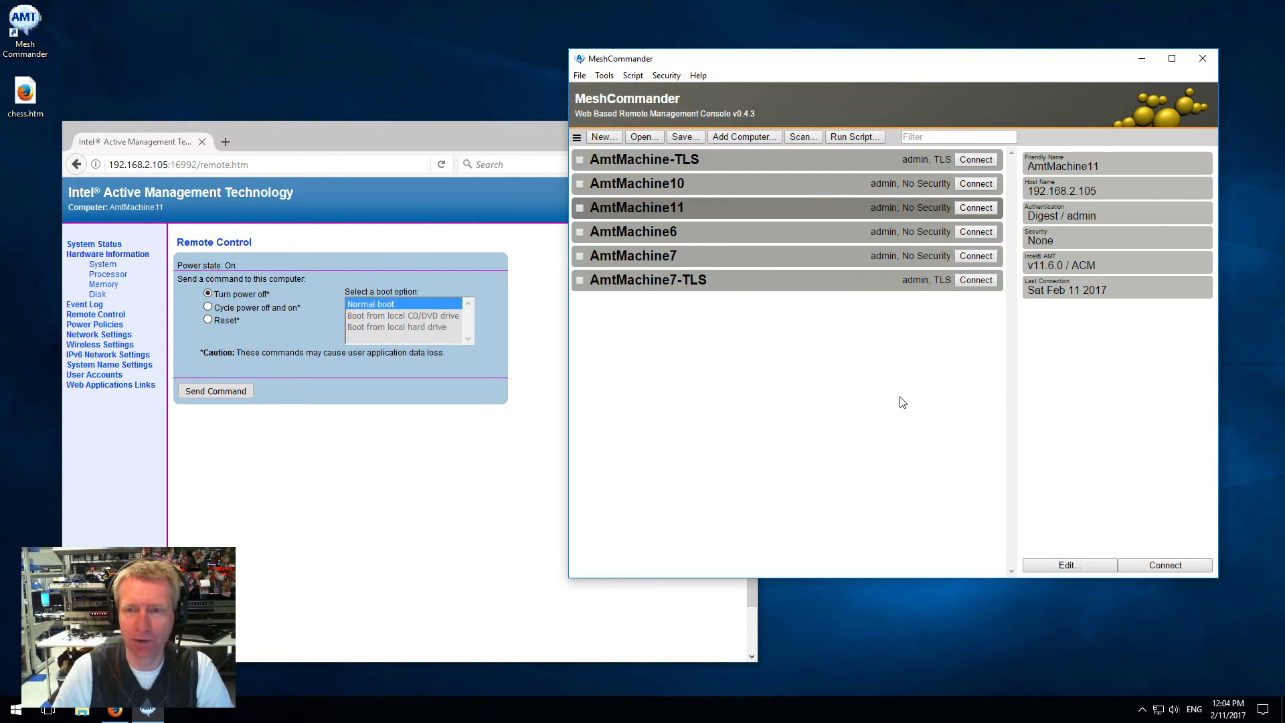
# Connect MeshCommander to AmtMachine11 and show its empty Intel AMT Storage page
pyautogui.click(976, 209)
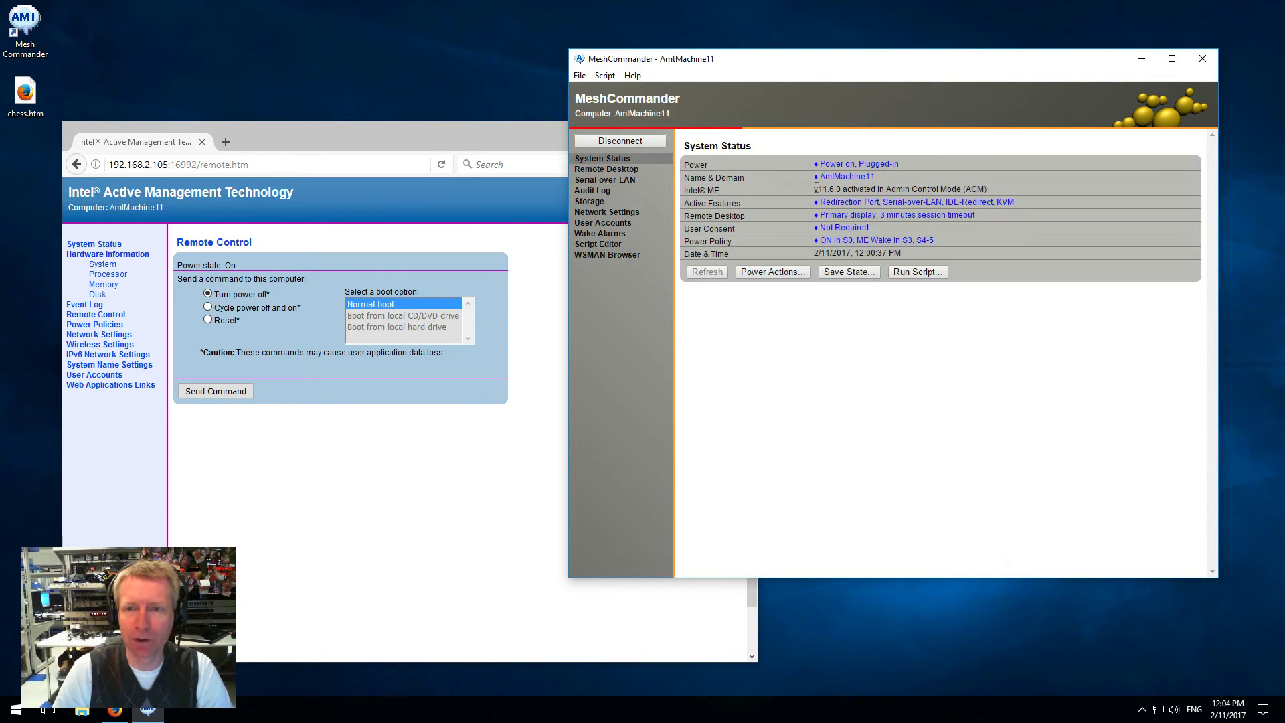
pyautogui.moveTo(813, 203); pyautogui.dragTo(828, 203)
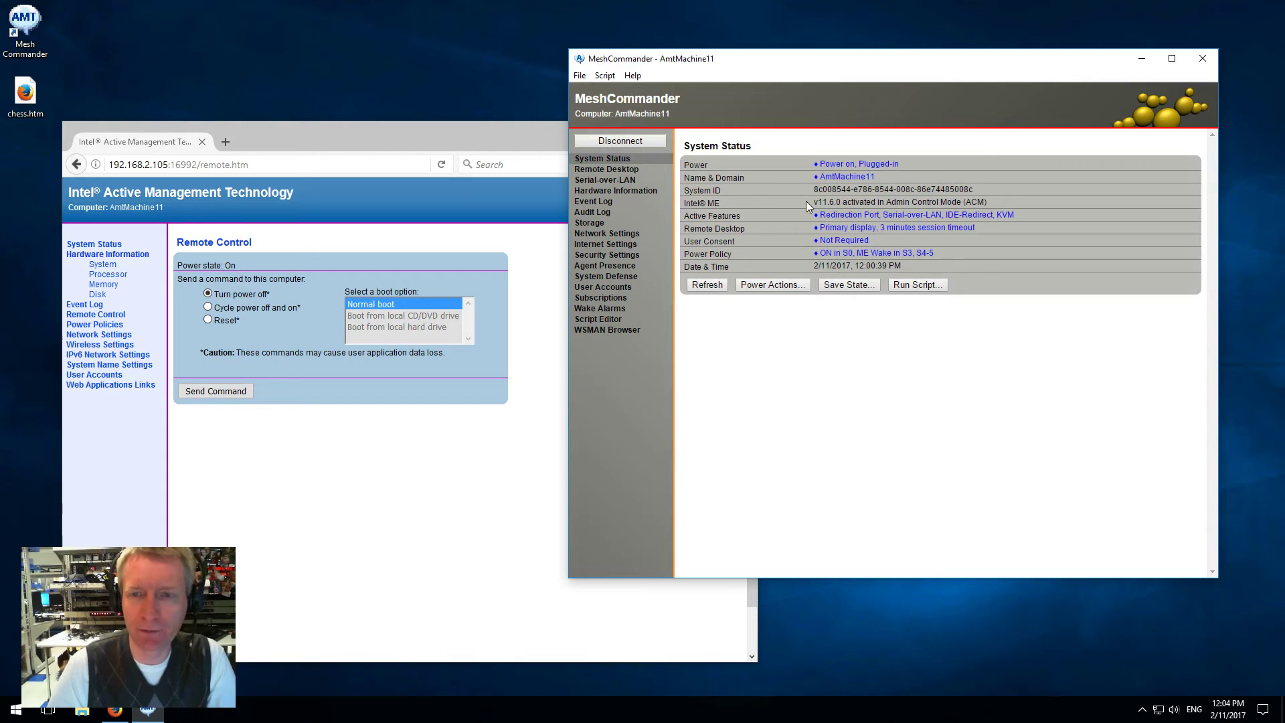
pyautogui.click(589, 225)
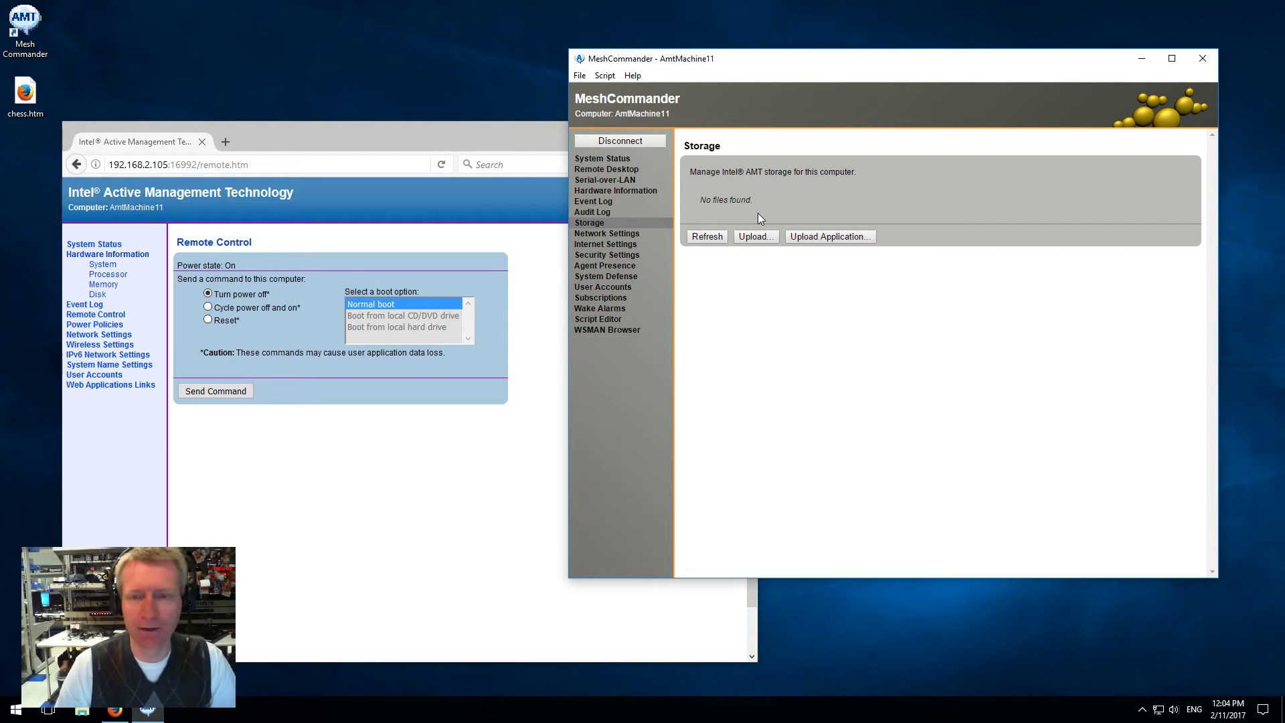
# Upload the MeshCommander-Small web application to AMT storage as a 36858-byte index.htm
pyautogui.click(821, 239)
pyautogui.click(899, 245)
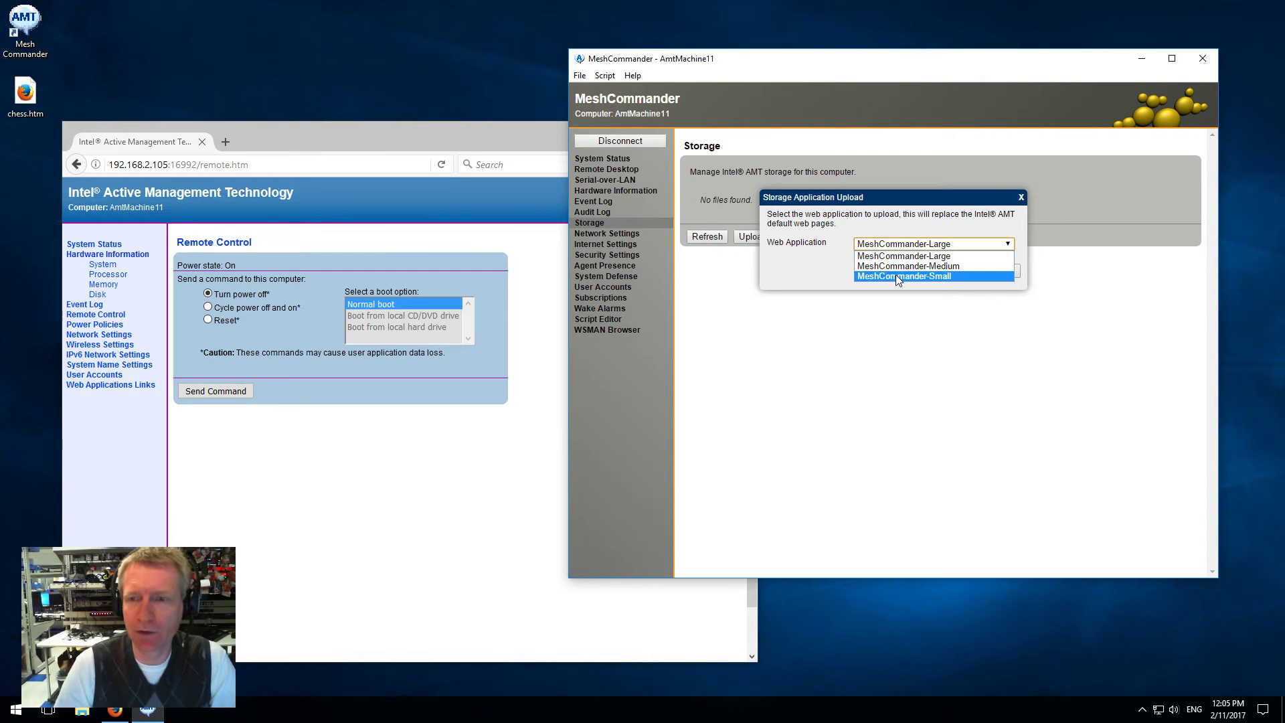
pyautogui.click(898, 275)
pyautogui.click(934, 275)
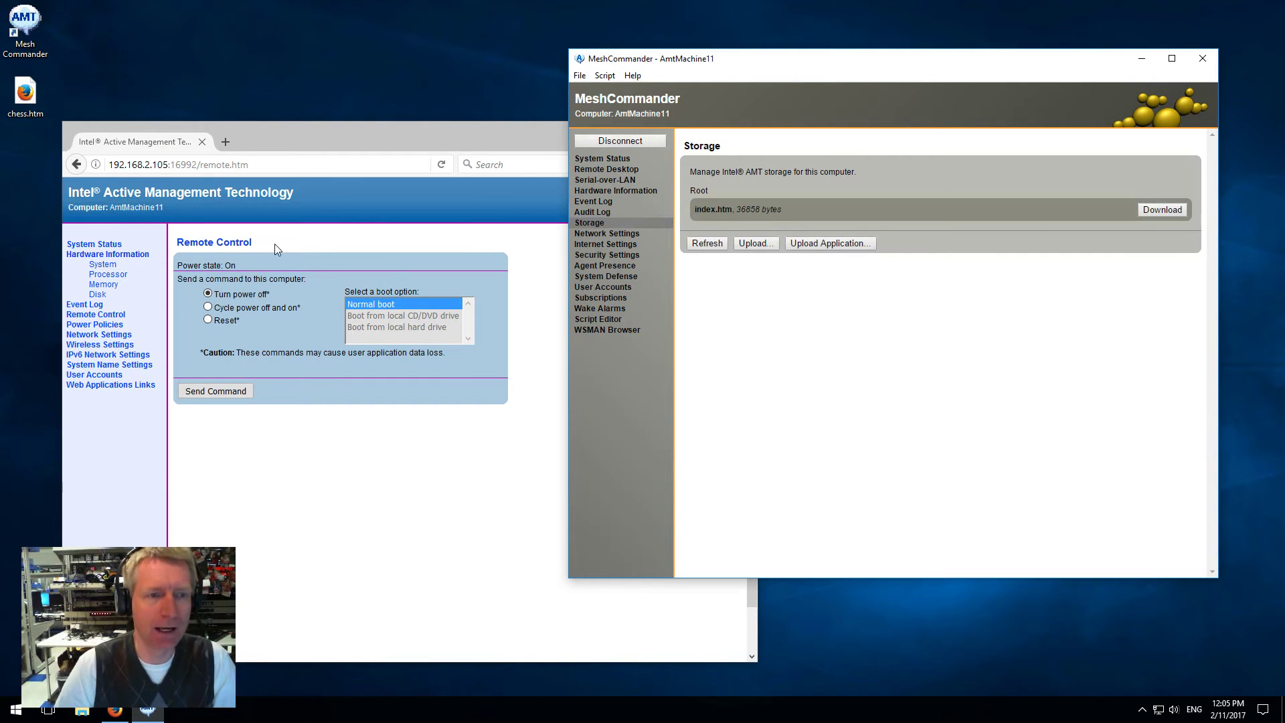
# Reload the AMT root address in Firefox and log on to the stored MeshCommander page
pyautogui.click(195, 168)
pyautogui.click(202, 165)
pyautogui.hotkey('shift', 'End')
pyautogui.press('Delete')
pyautogui.press('Return')
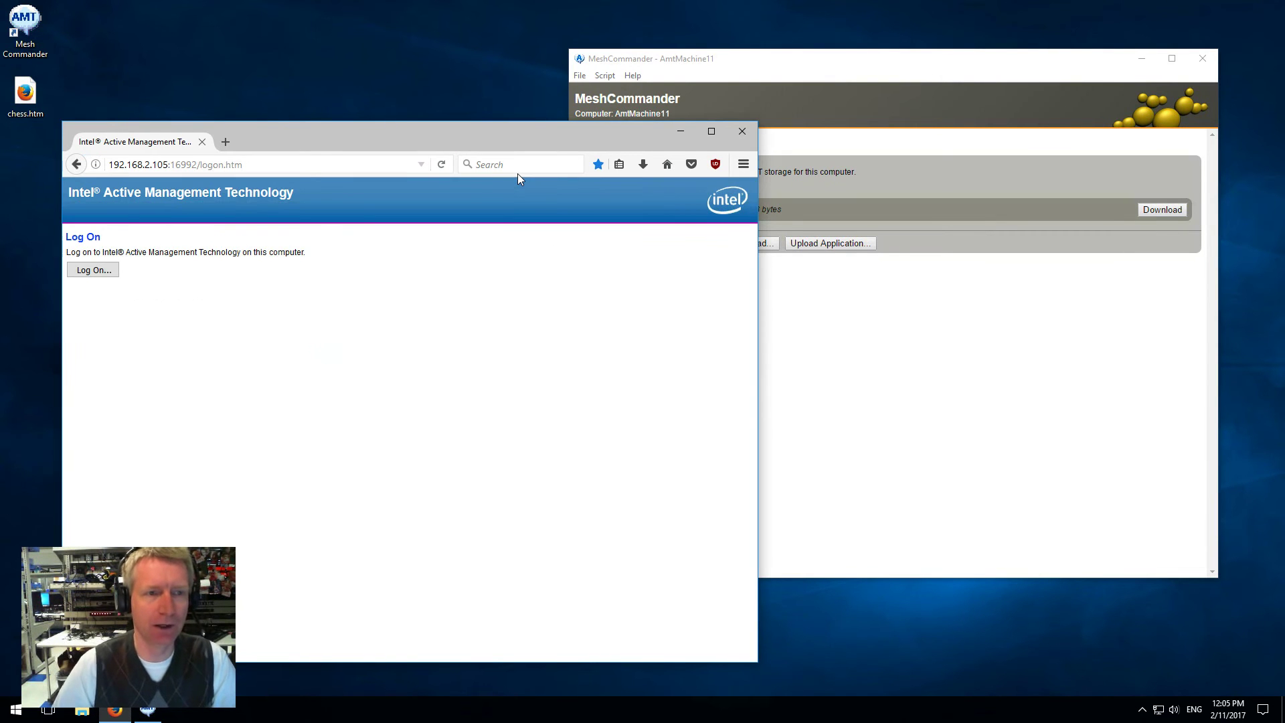
pyautogui.click(94, 270)
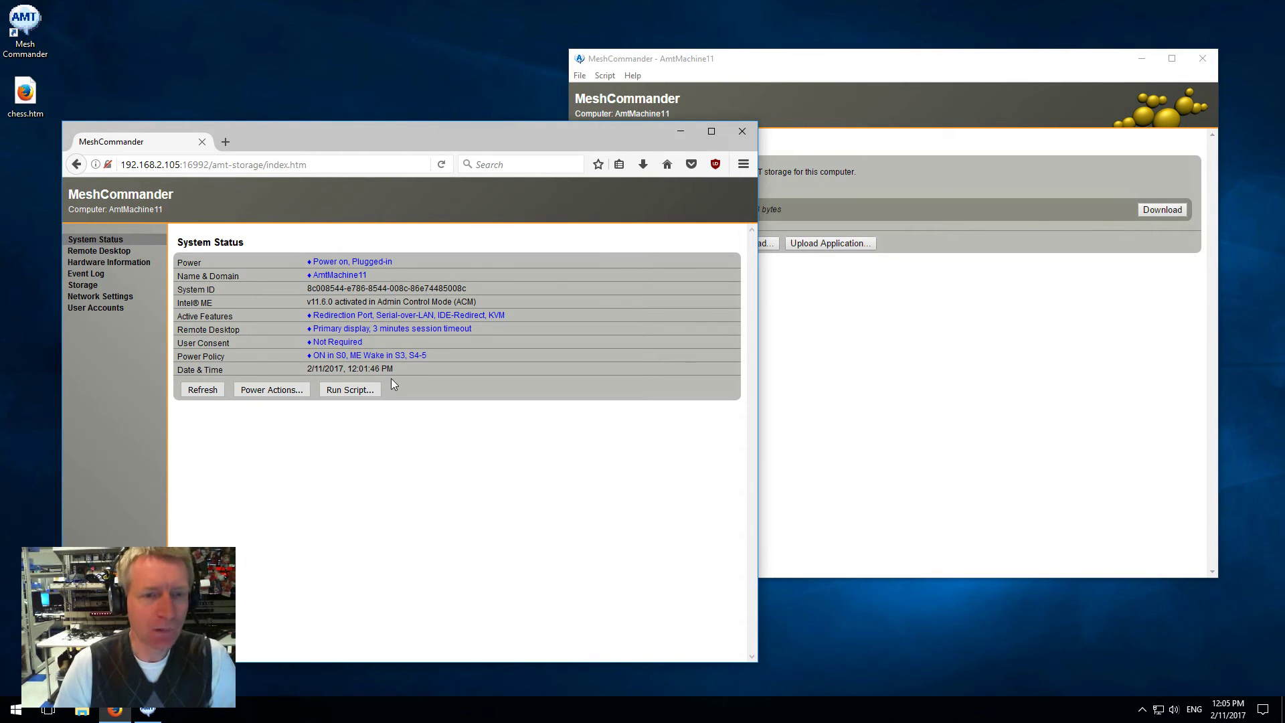
# Dismiss Power Actions without changes and connect the Remote Desktop session
pyautogui.click(376, 266)
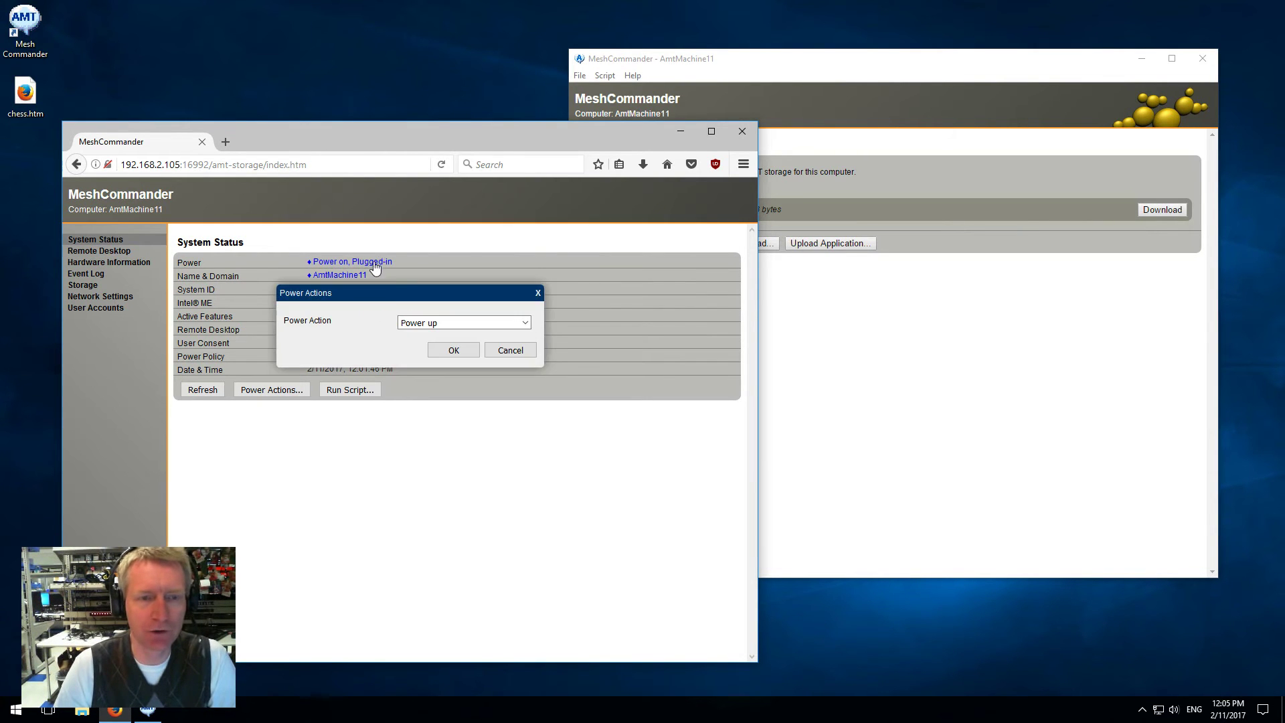
pyautogui.click(509, 350)
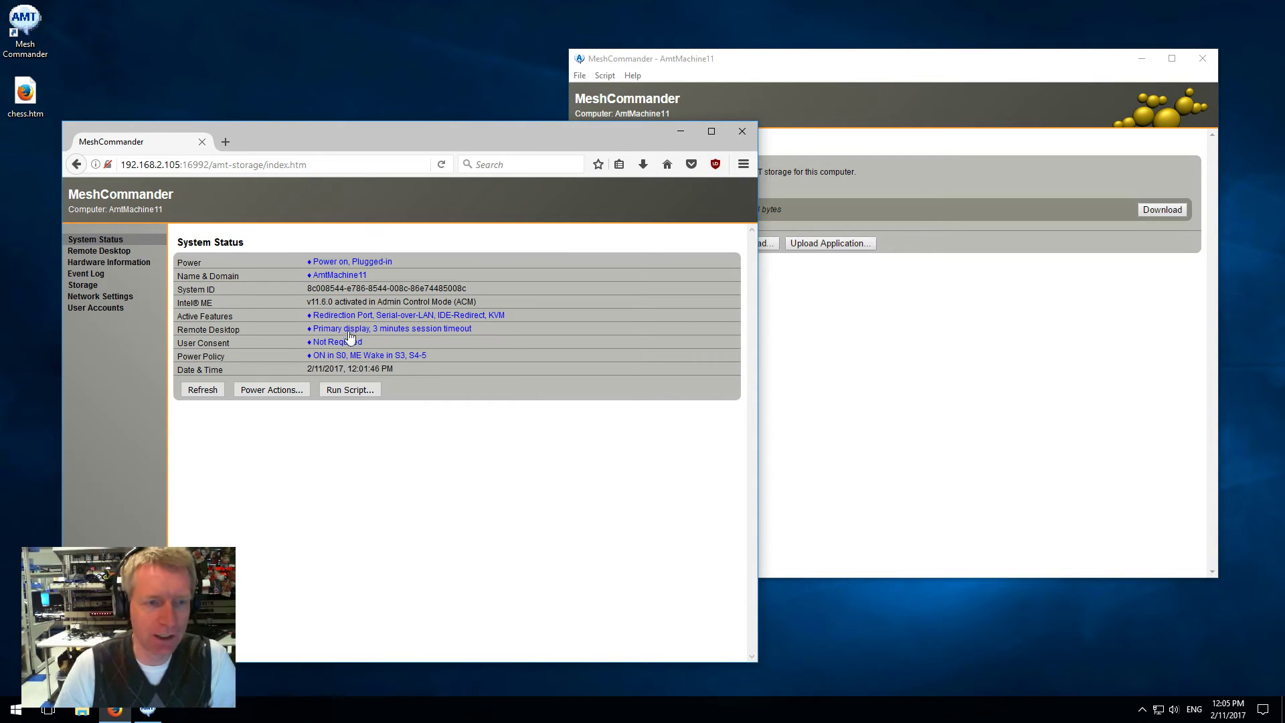
pyautogui.click(100, 250)
pyautogui.click(198, 273)
# Move the remote command prompt, minimise the MeshCommander console, and restore the Firefox session
pyautogui.moveTo(316, 317); pyautogui.dragTo(328, 341)
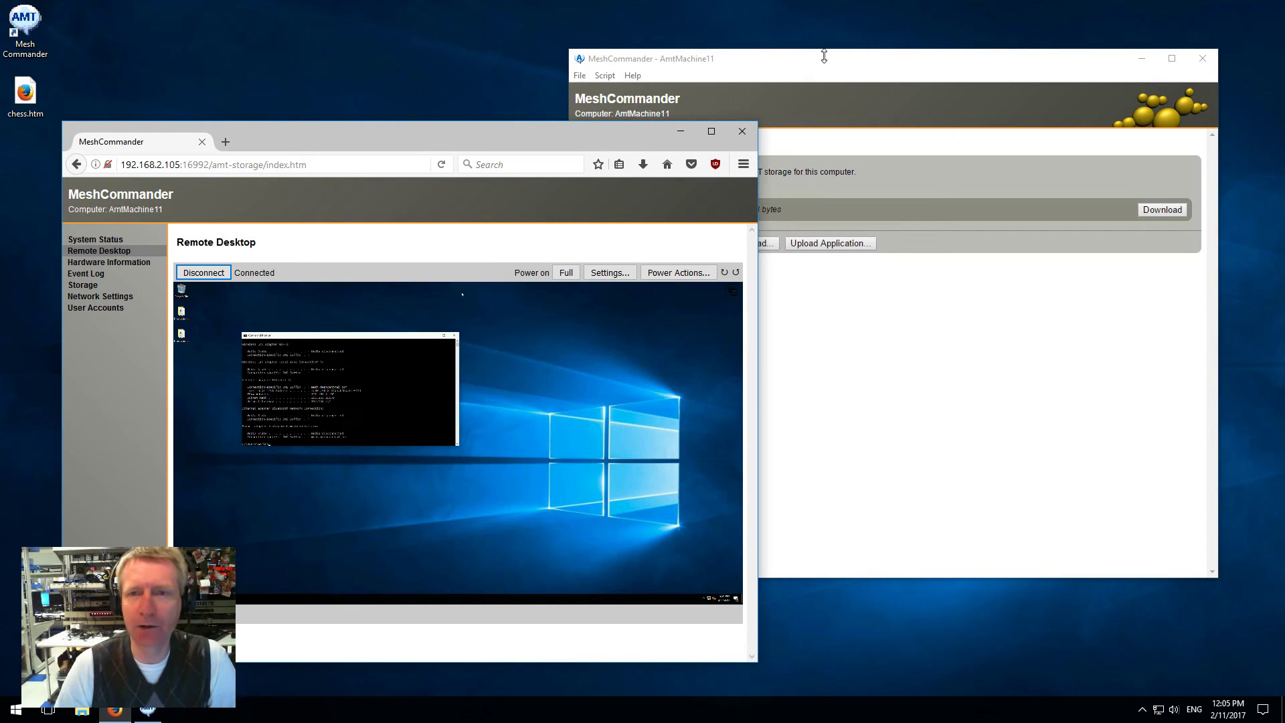
pyautogui.moveTo(823, 62); pyautogui.dragTo(820, 54)
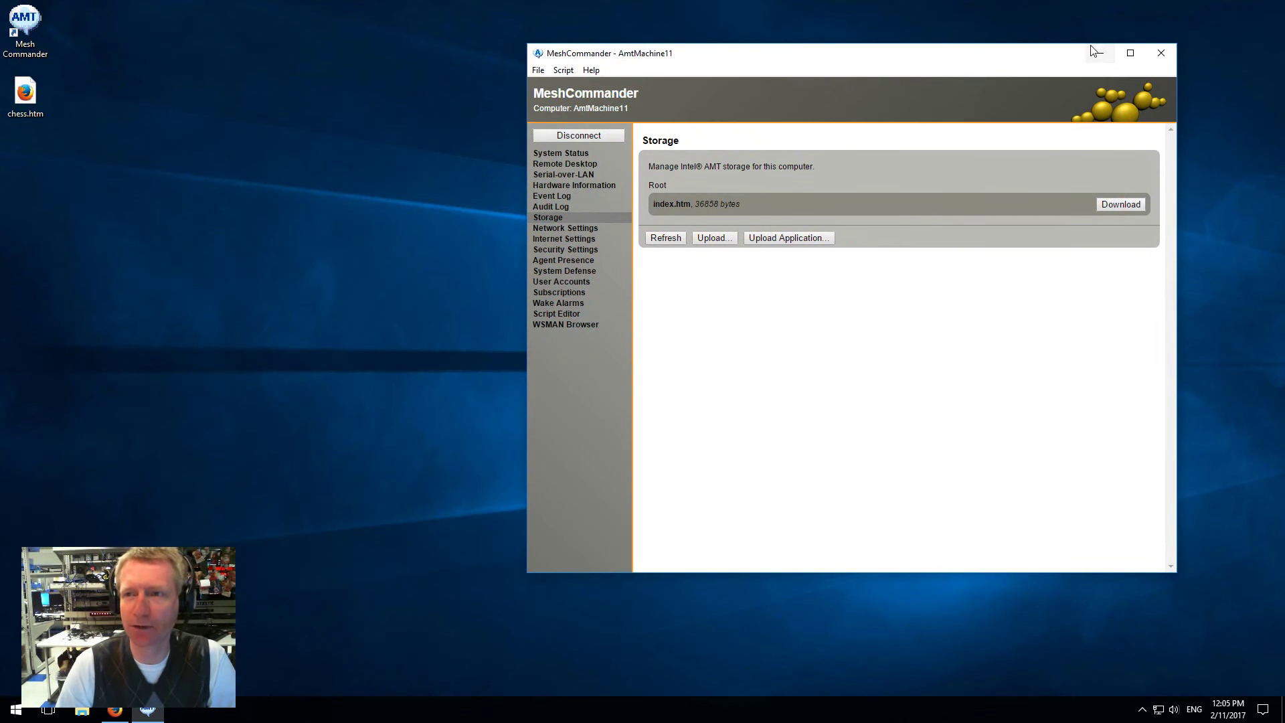
pyautogui.click(1098, 52)
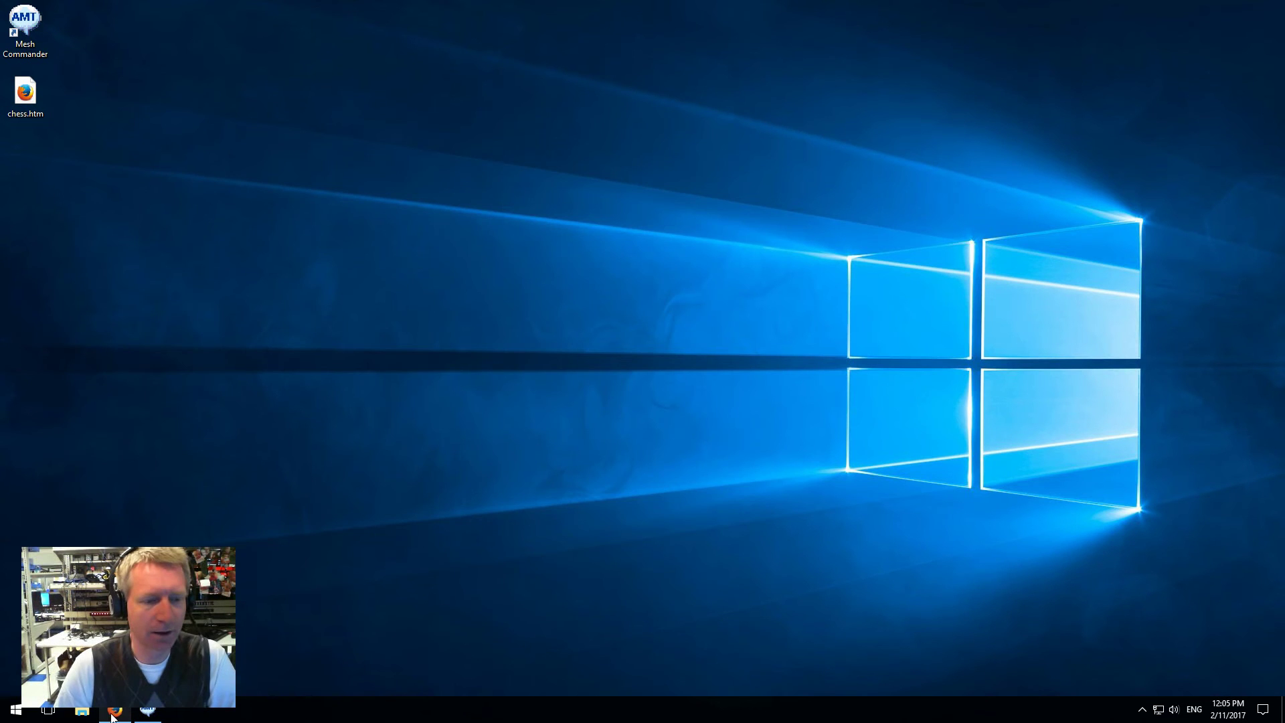
pyautogui.click(115, 709)
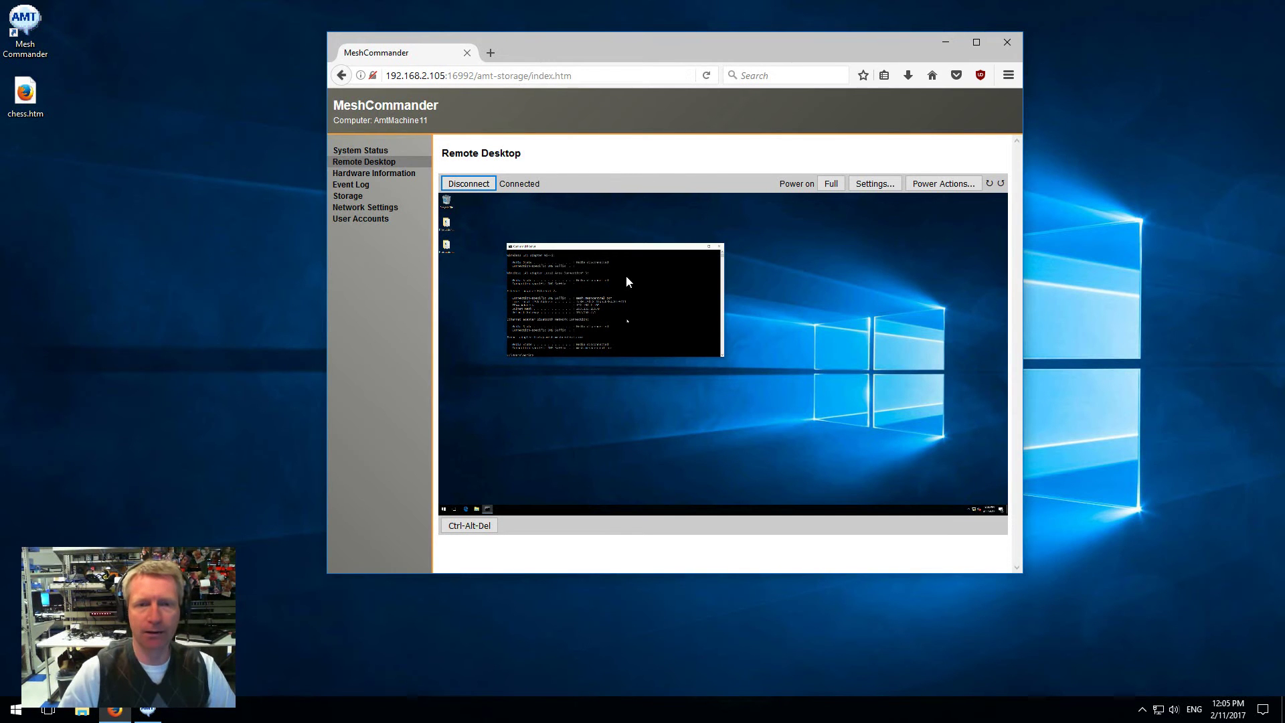
# Shift the remote command prompt right, toggle full-window view, and close Power Actions unused
pyautogui.moveTo(599, 246); pyautogui.dragTo(805, 273)
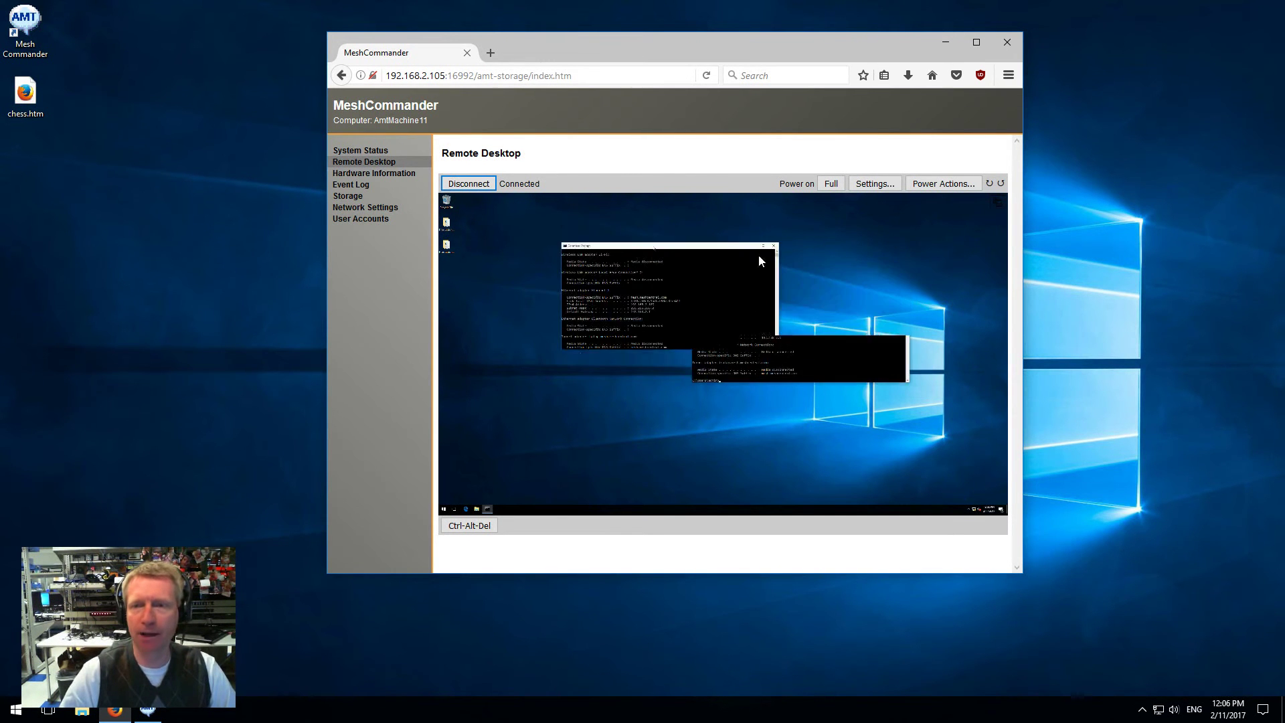
pyautogui.click(830, 184)
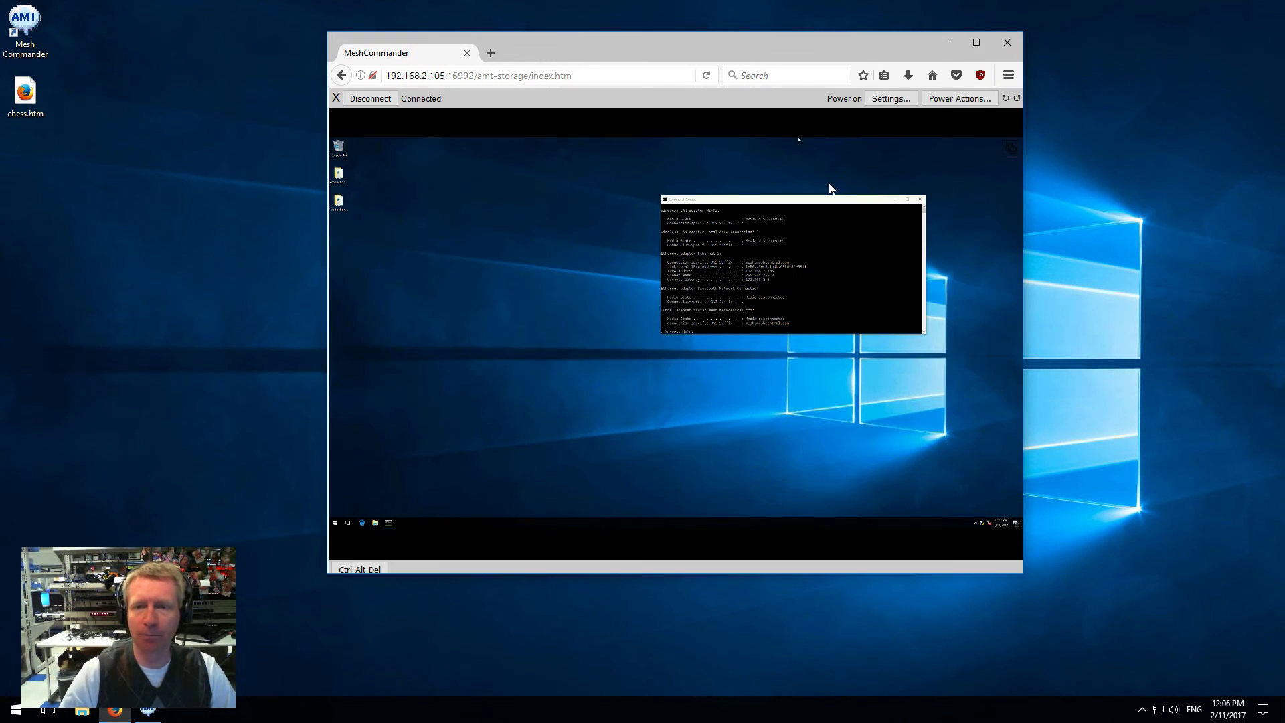
pyautogui.click(336, 98)
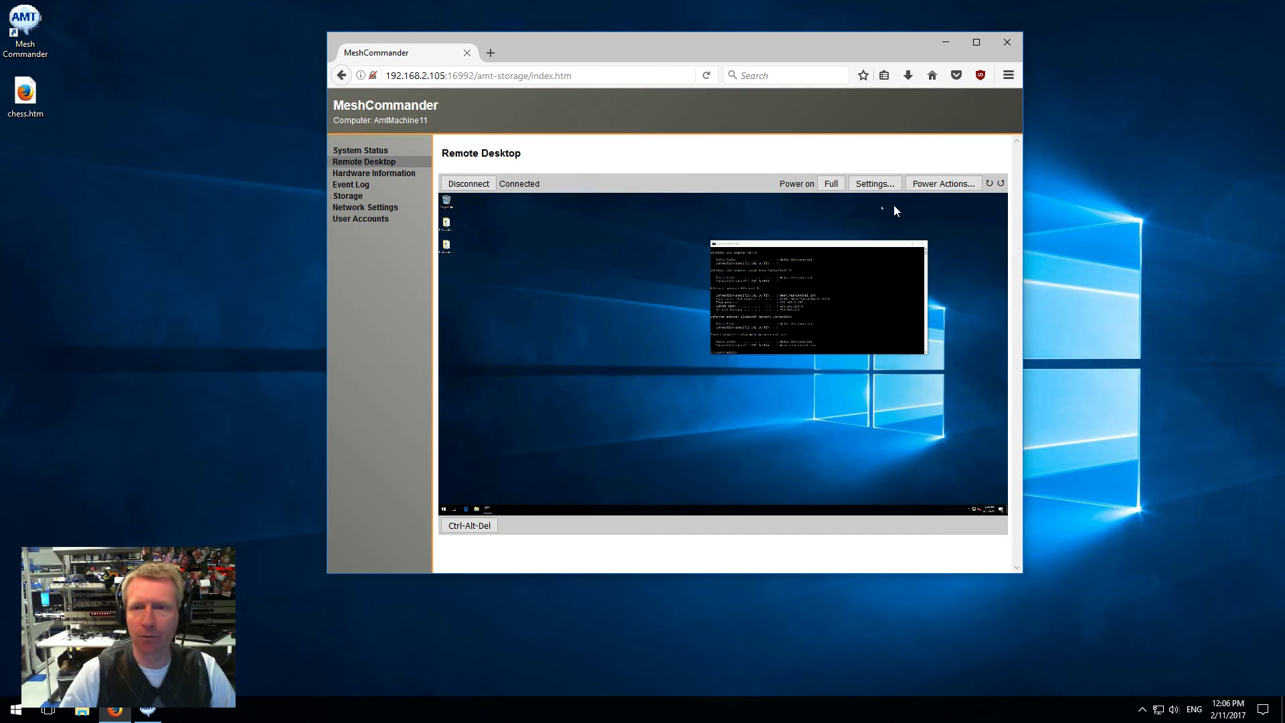
pyautogui.click(944, 183)
pyautogui.click(798, 207)
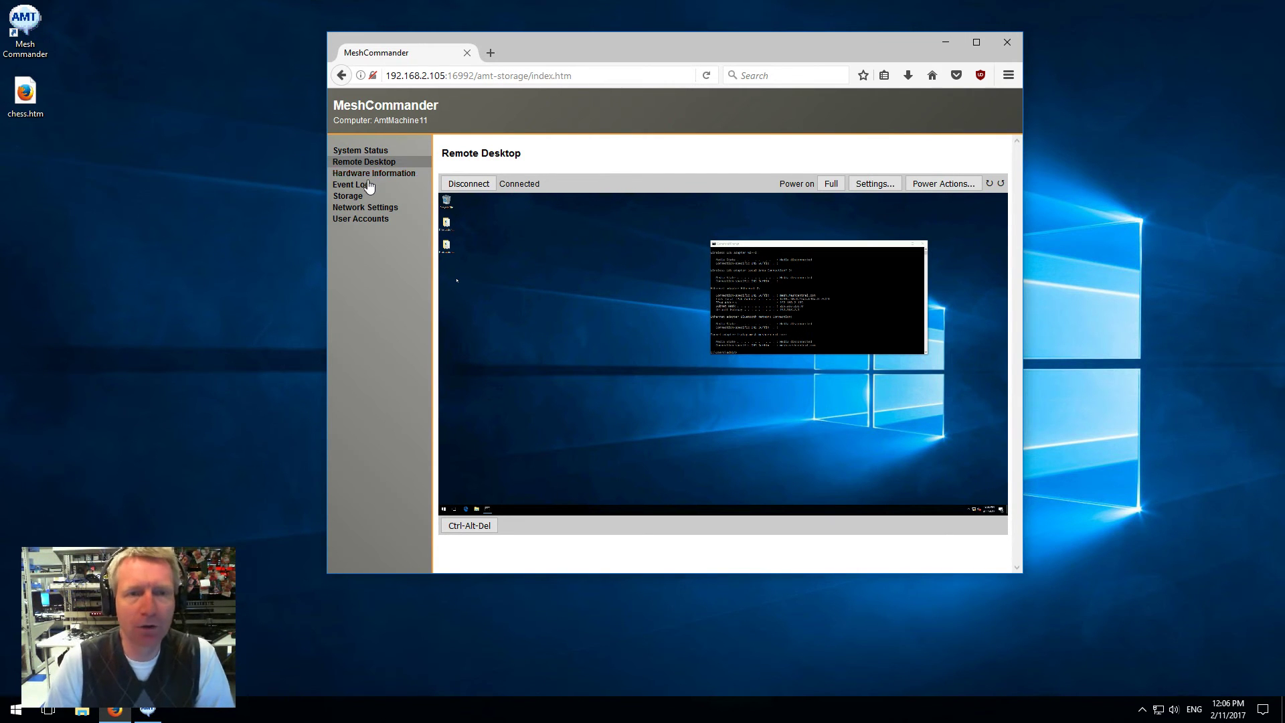
# View the Hardware Information, Event Log, Storage and Network Settings pages
pyautogui.moveTo(544, 51); pyautogui.dragTo(532, 63)
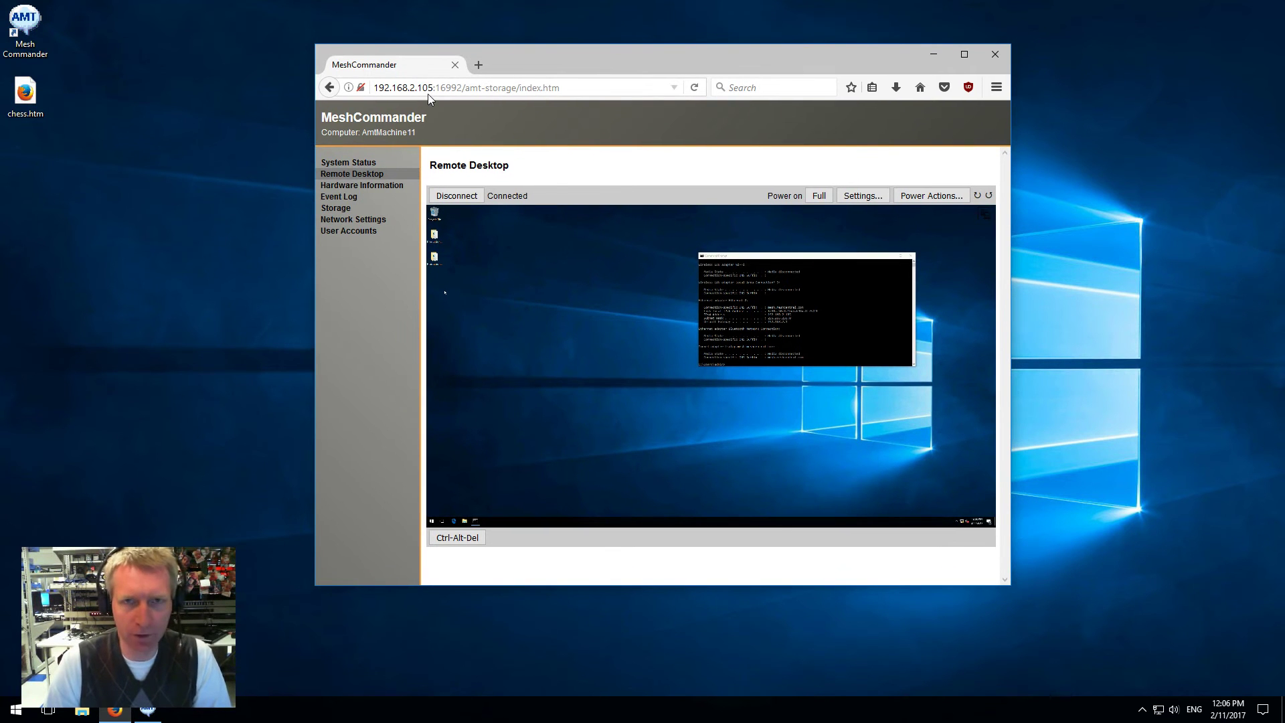
pyautogui.click(356, 187)
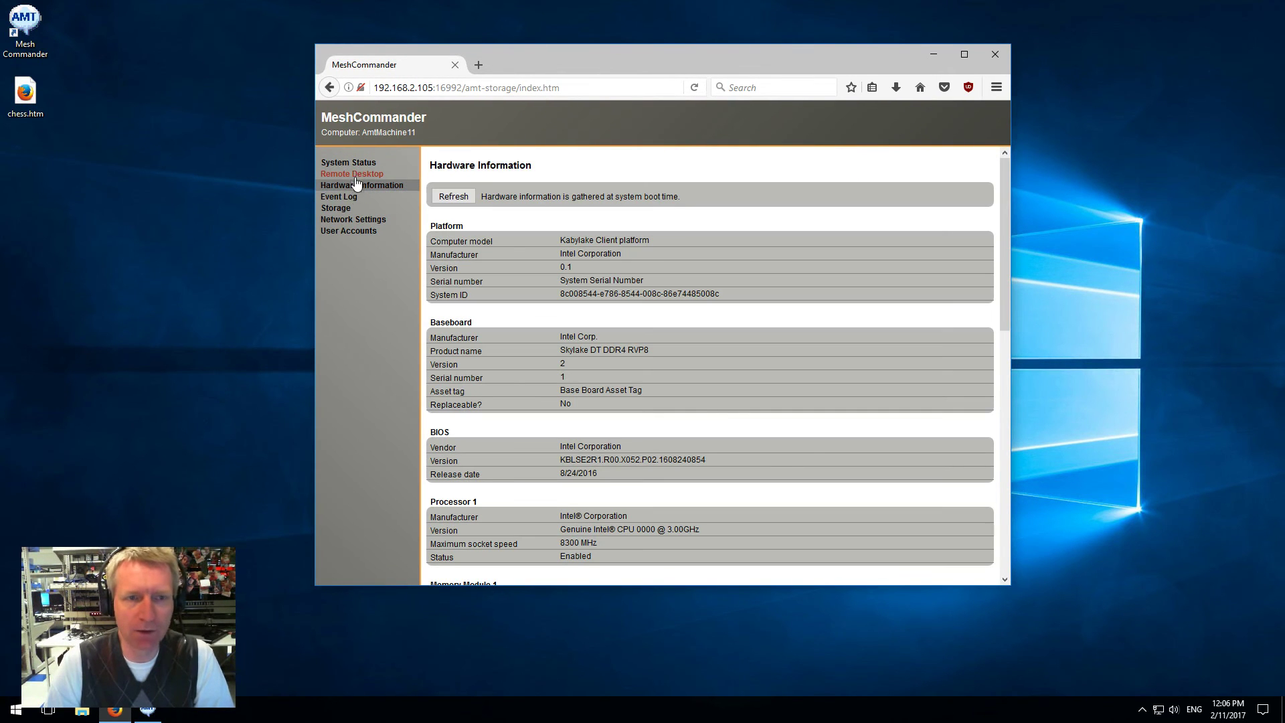
pyautogui.scroll(-5, 607, 470)
pyautogui.scroll(5, 601, 464)
pyautogui.click(341, 197)
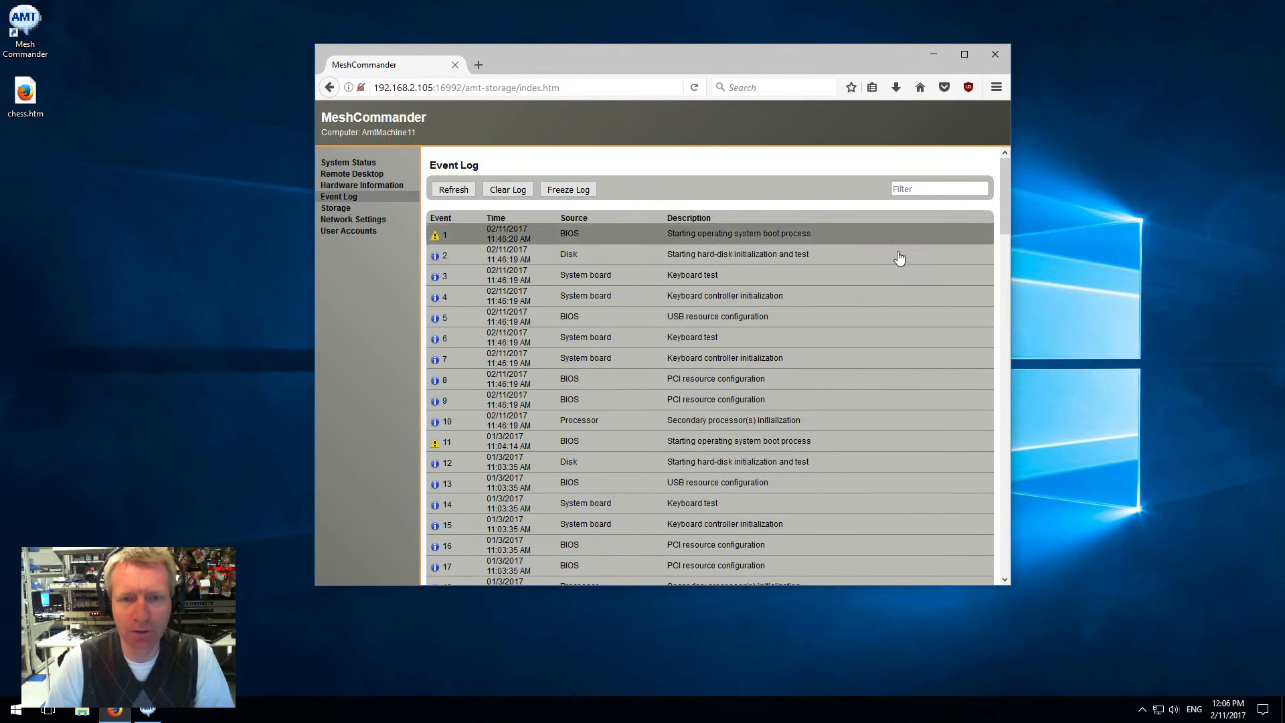
pyautogui.click(329, 210)
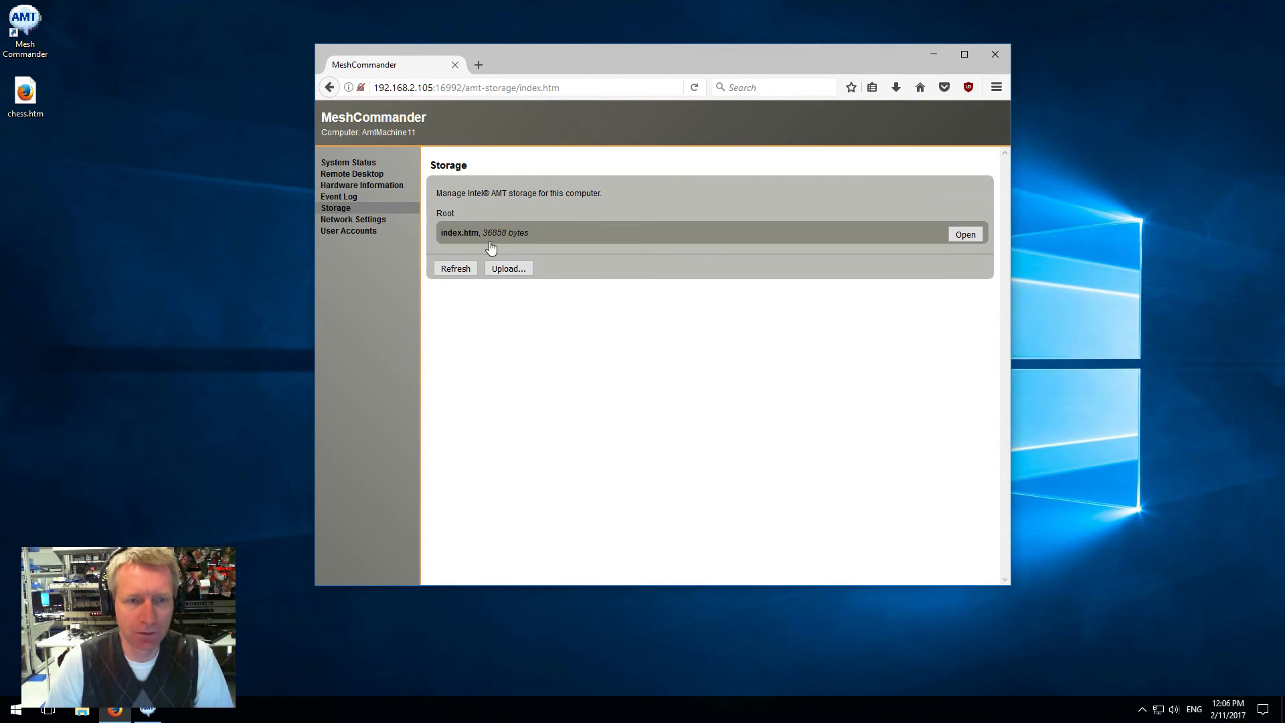
pyautogui.click(354, 222)
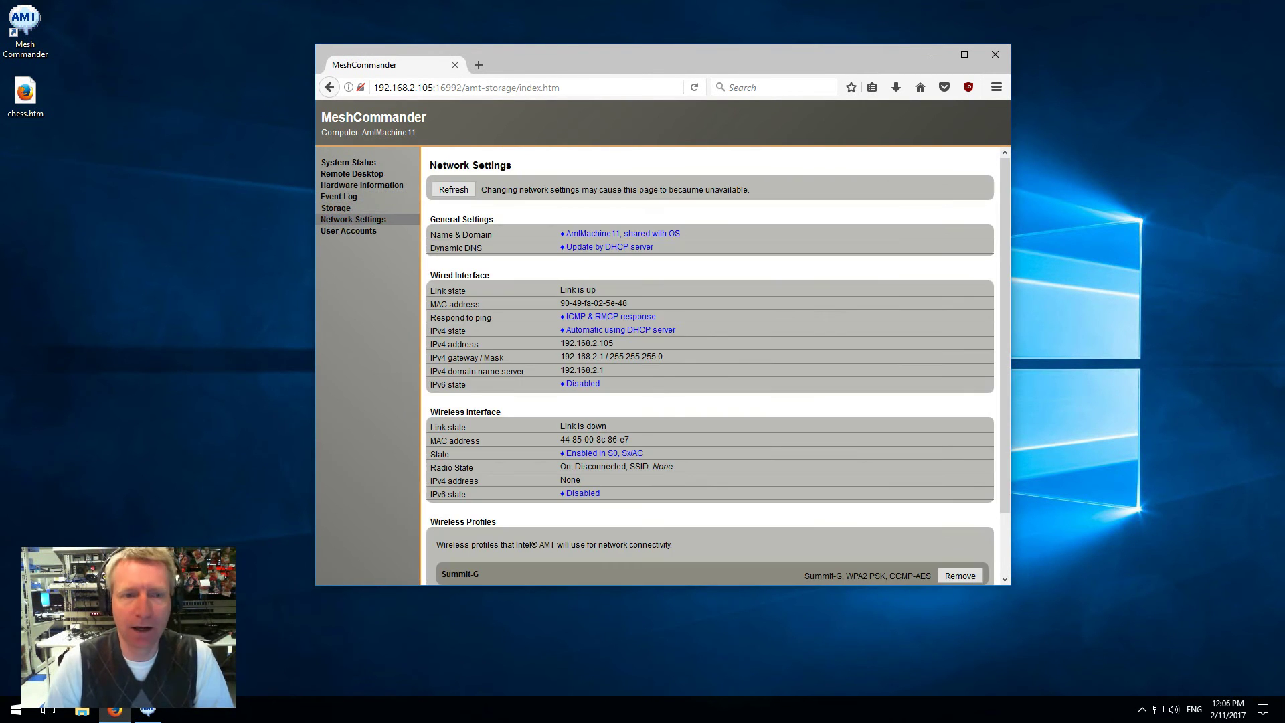
pyautogui.scroll(-2, 733, 351)
pyautogui.scroll(2, 733, 351)
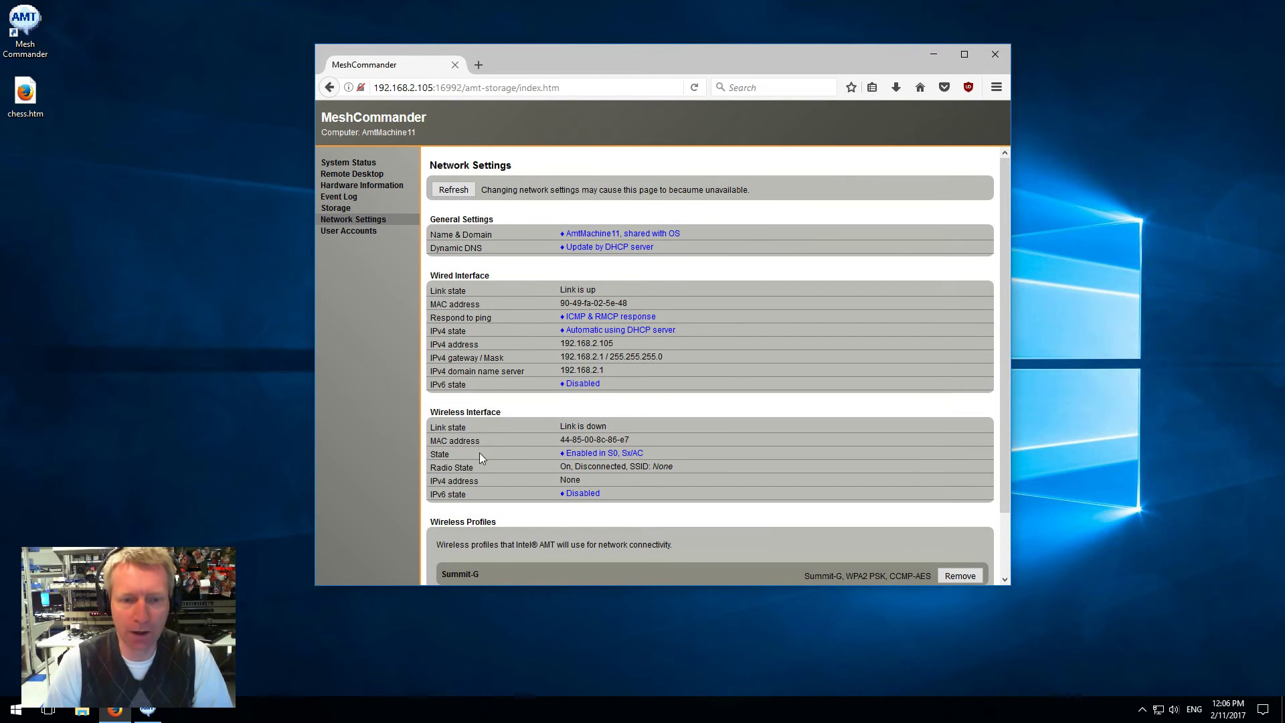
pyautogui.scroll(-2, 500, 488)
pyautogui.scroll(2, 672, 223)
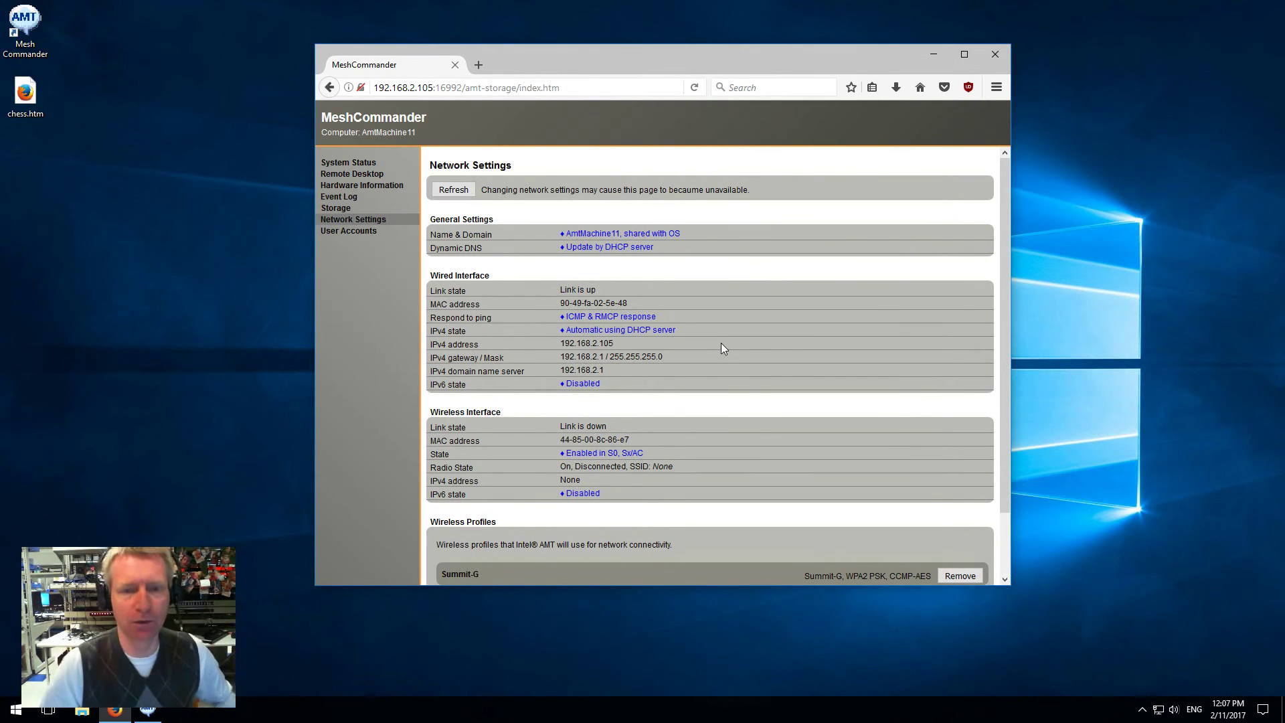
# View User Accounts, revisit other pages, and end on AmtMachine11's System Status
pyautogui.click(350, 231)
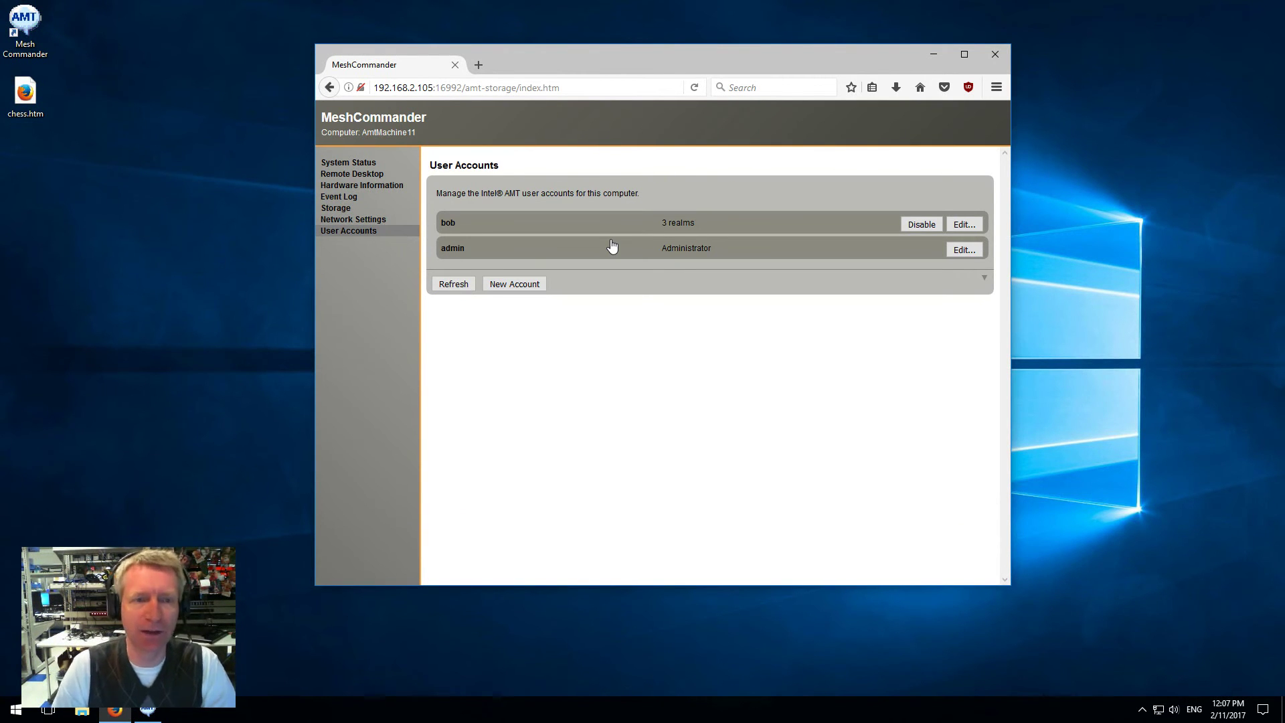
pyautogui.click(353, 219)
pyautogui.click(345, 197)
pyautogui.click(348, 186)
pyautogui.click(349, 174)
pyautogui.click(349, 164)
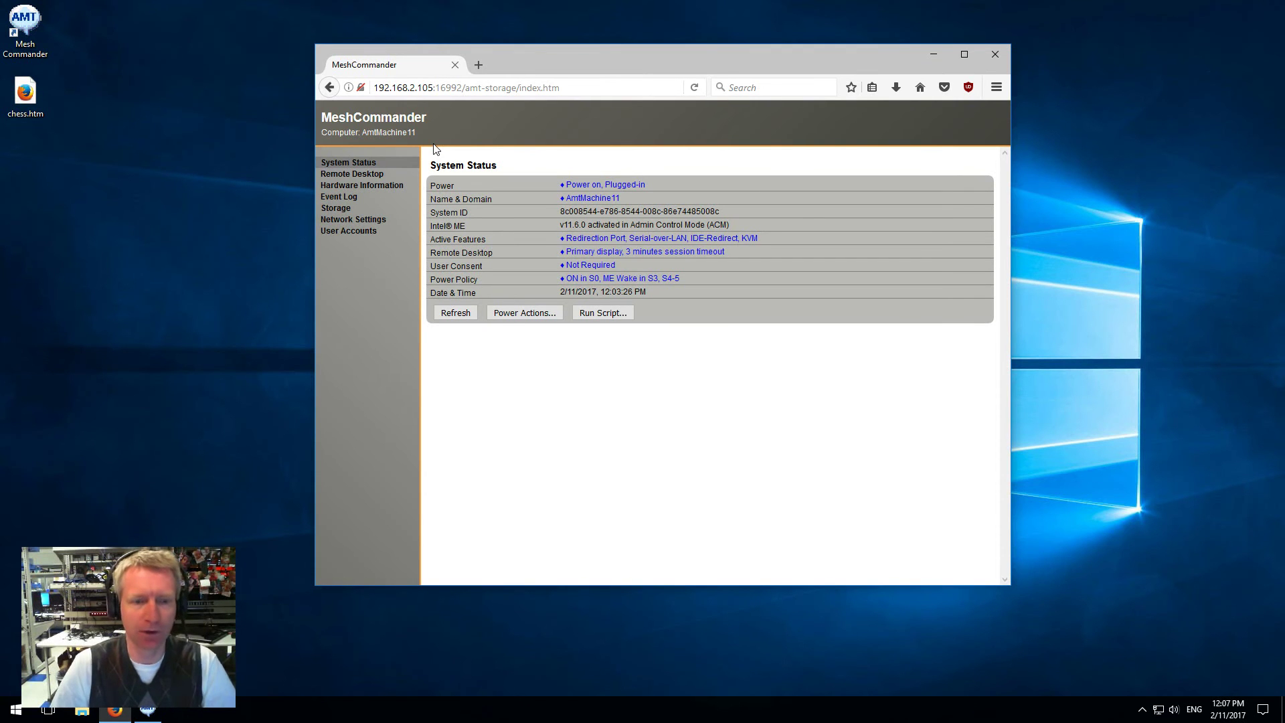
# Delete the 36858-byte index.htm from AMT storage in the MeshCommander app
pyautogui.moveTo(516, 64); pyautogui.dragTo(303, 67)
pyautogui.click(148, 710)
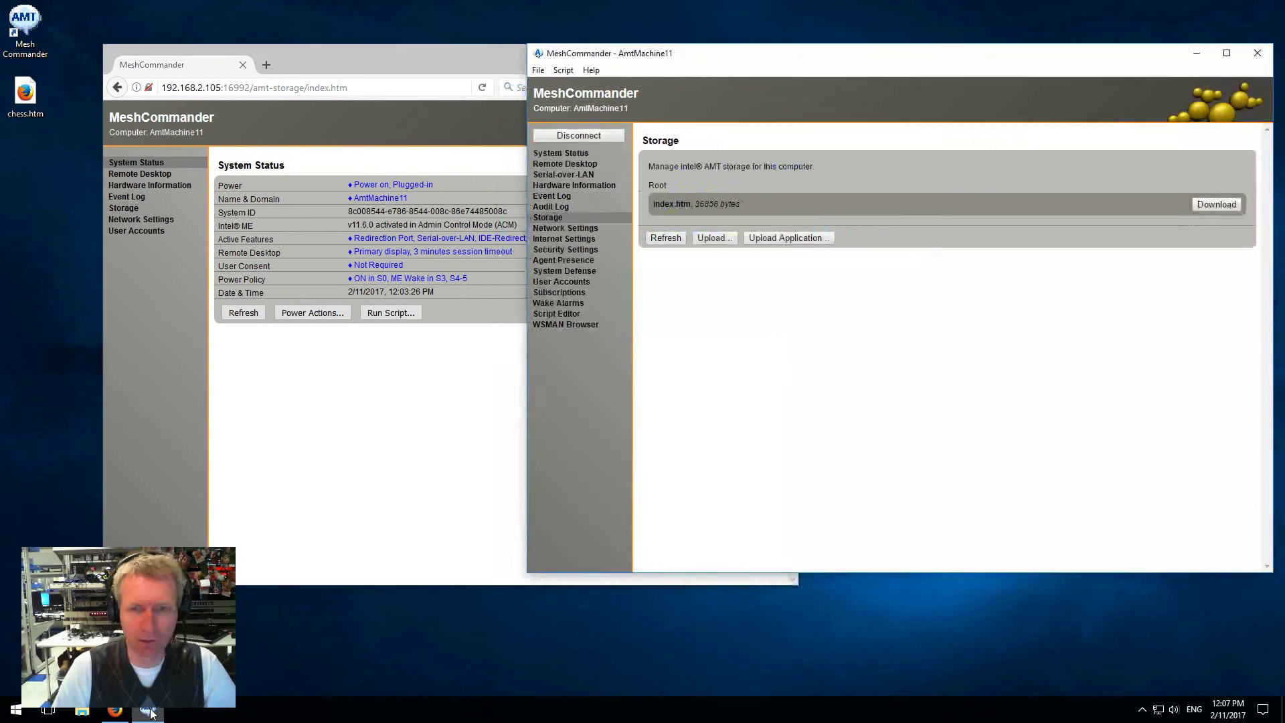
pyautogui.moveTo(829, 51); pyautogui.dragTo(823, 142)
pyautogui.click(703, 295)
pyautogui.click(773, 332)
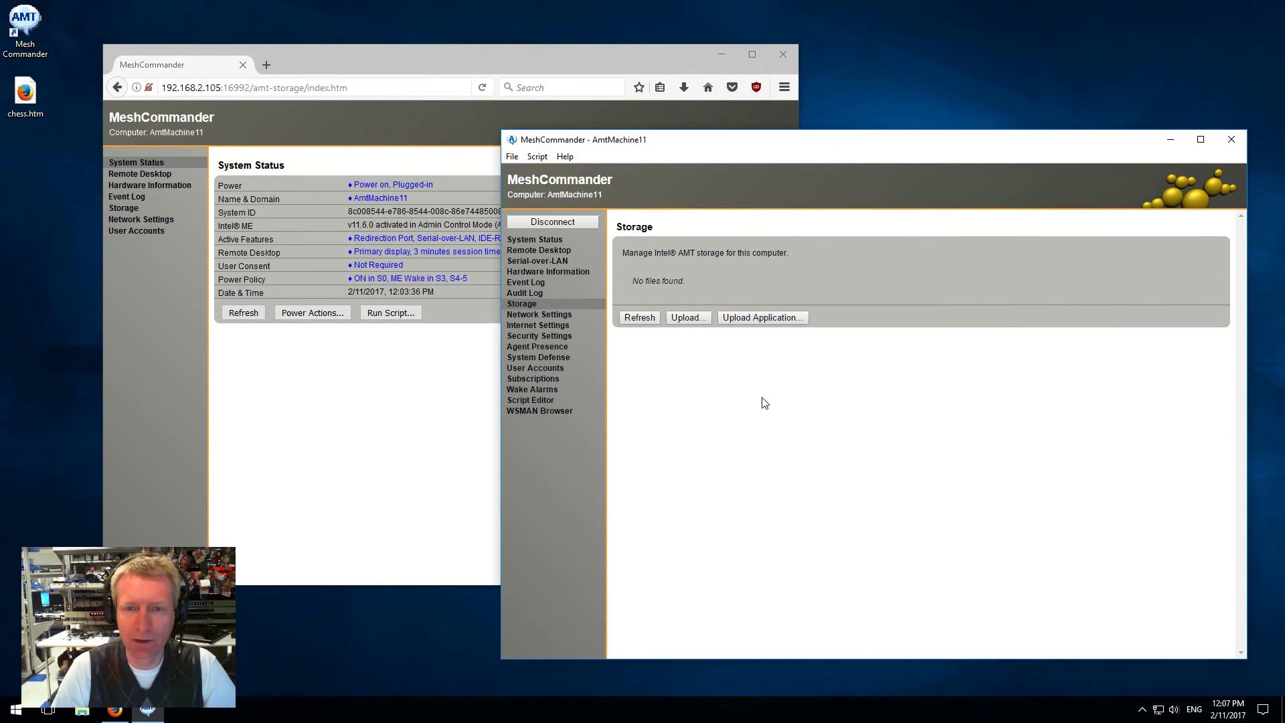
# Upload the MeshCommander-Large web application, giving a 62882-byte index.htm
pyautogui.click(756, 318)
pyautogui.click(912, 326)
pyautogui.click(911, 328)
pyautogui.click(917, 352)
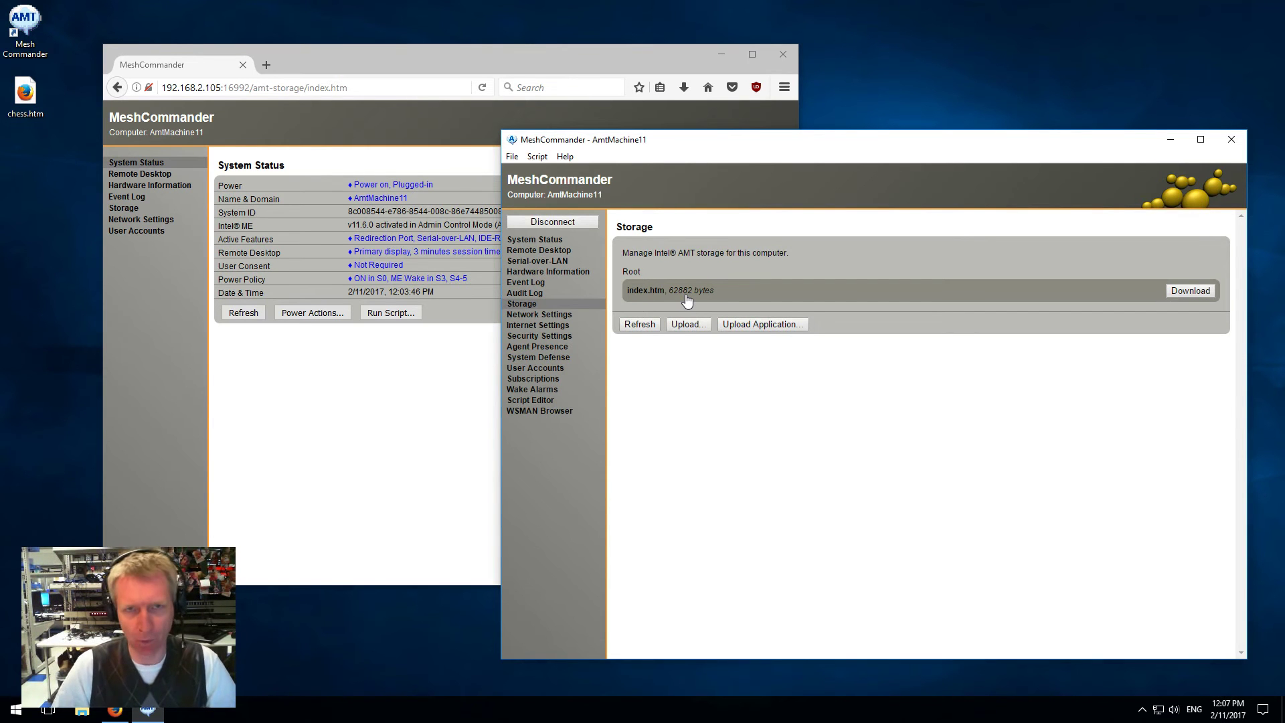
# Reload the browser console and view Remote Desktop, Serial-over-LAN and Hardware Information, cancelling the save
pyautogui.click(435, 350)
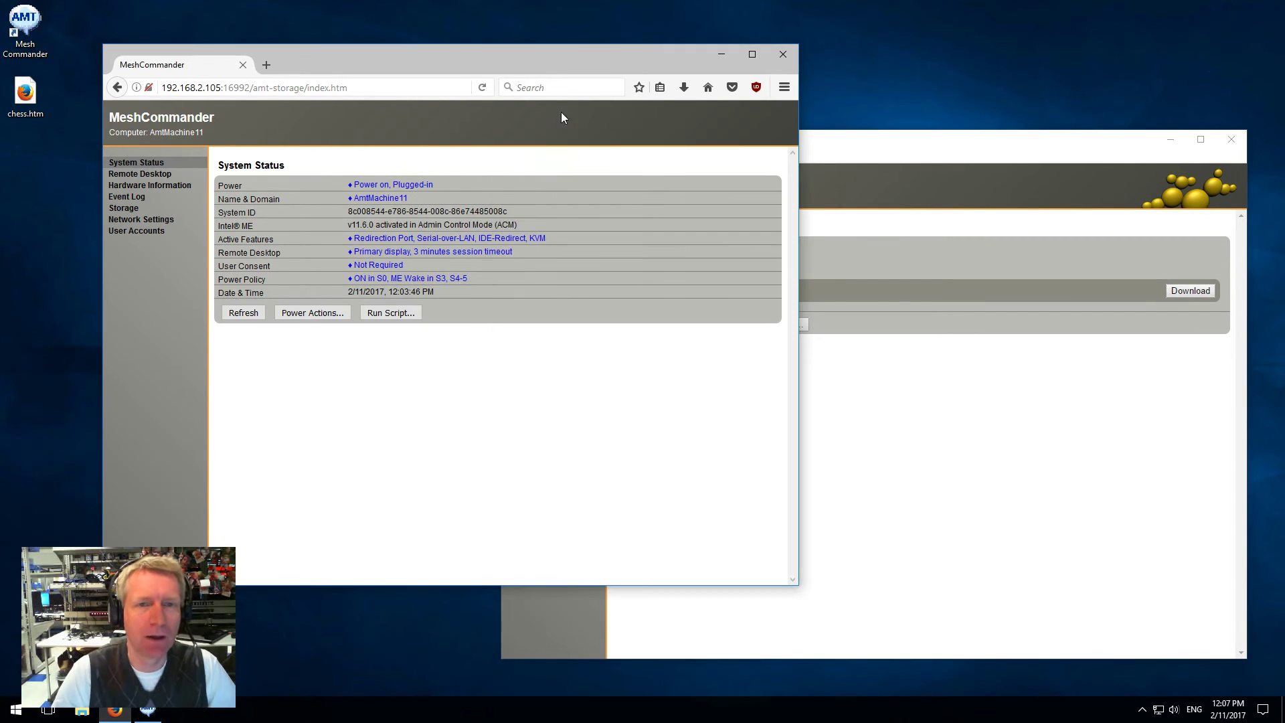
pyautogui.click(482, 88)
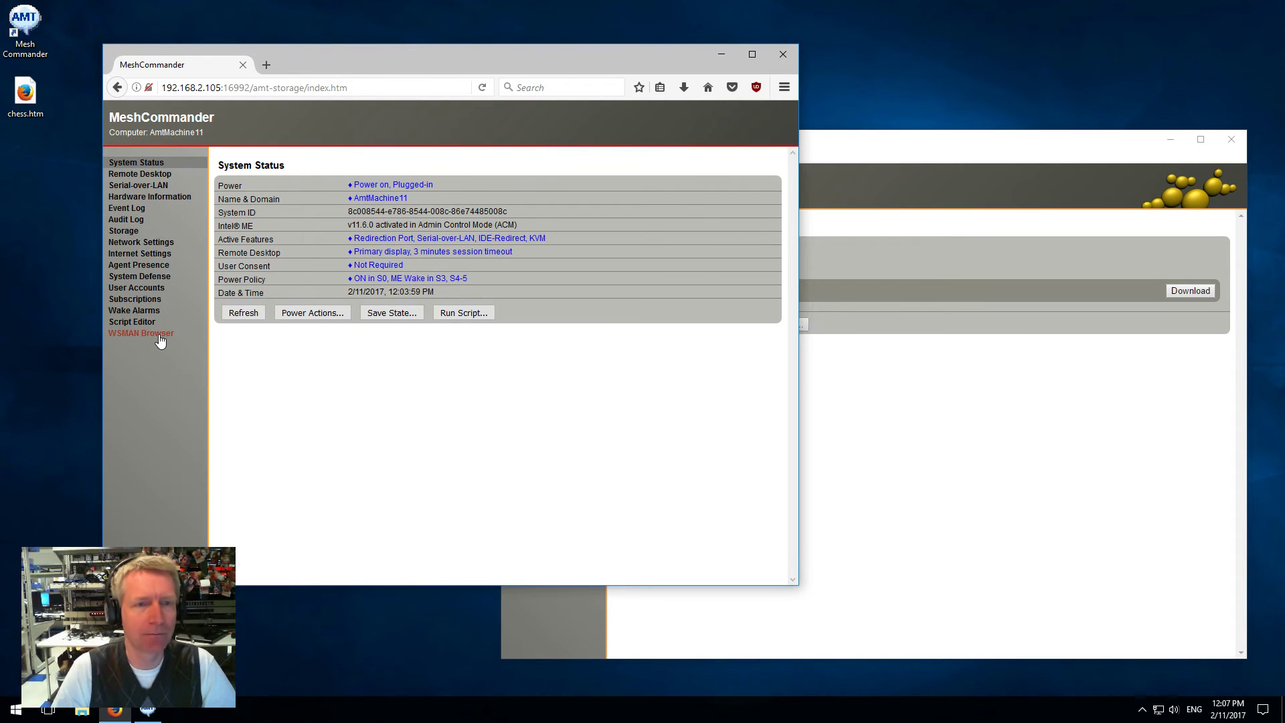
pyautogui.click(159, 174)
pyautogui.click(159, 186)
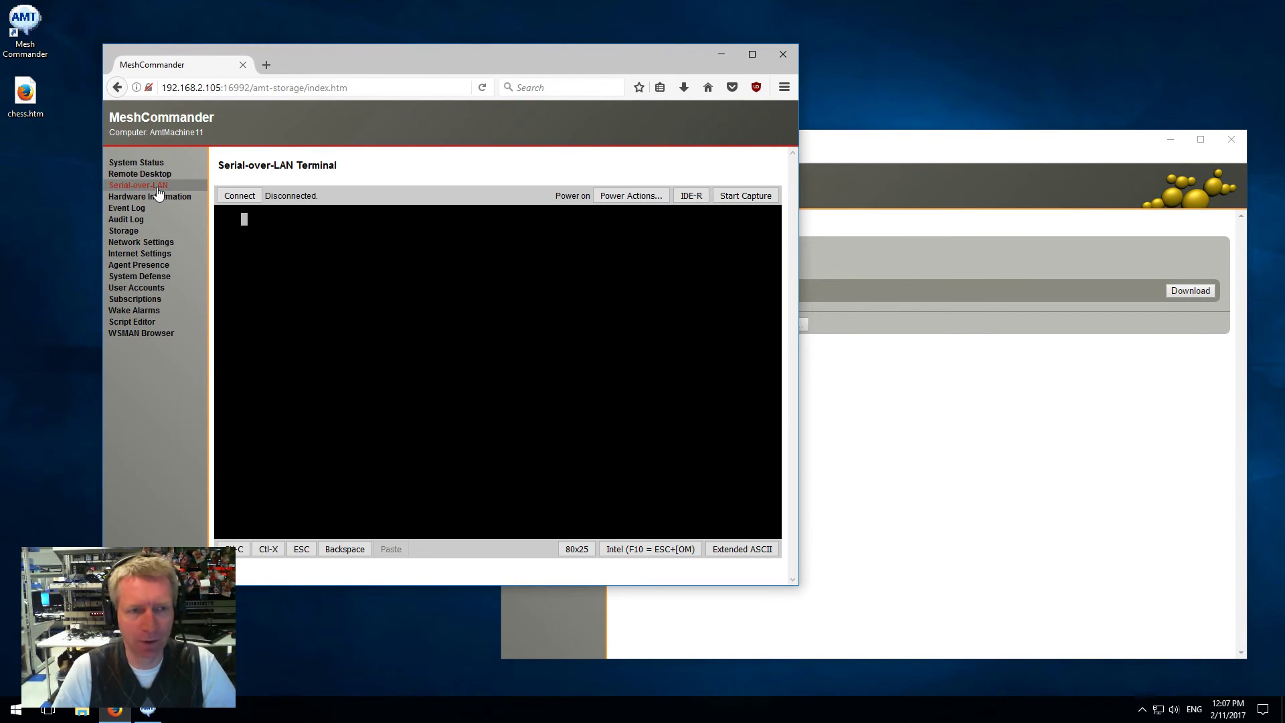
pyautogui.click(150, 198)
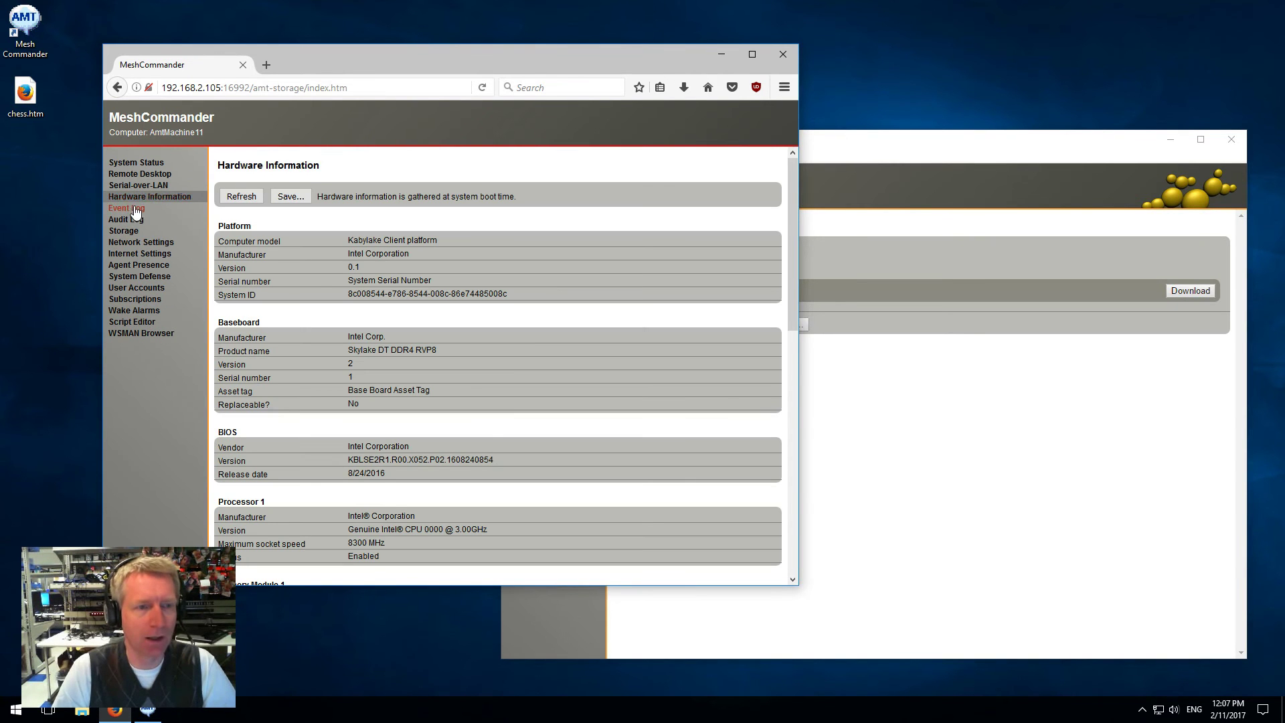
pyautogui.click(285, 196)
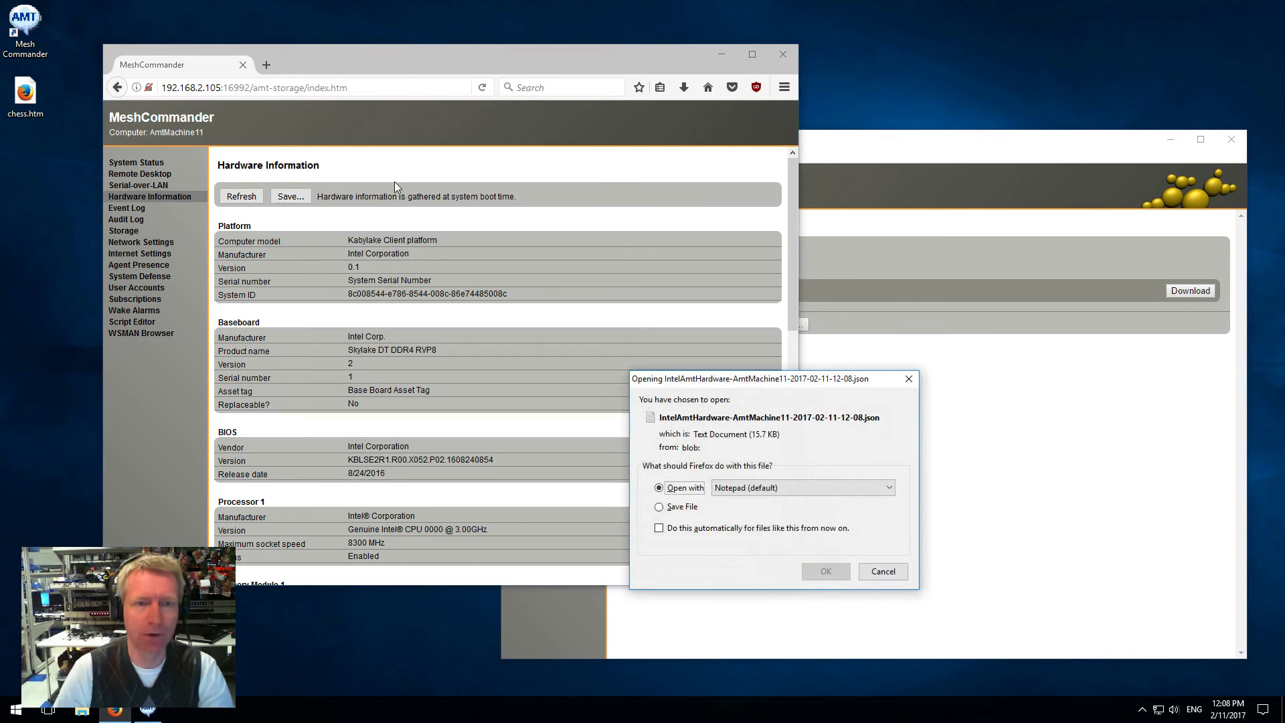
pyautogui.click(882, 571)
# View Event Log, Audit Log, Storage, Network, Internet, Watchdogs, System Defense, Accounts, Subscriptions and Wake Alarms
pyautogui.click(131, 208)
pyautogui.click(133, 221)
pyautogui.click(125, 231)
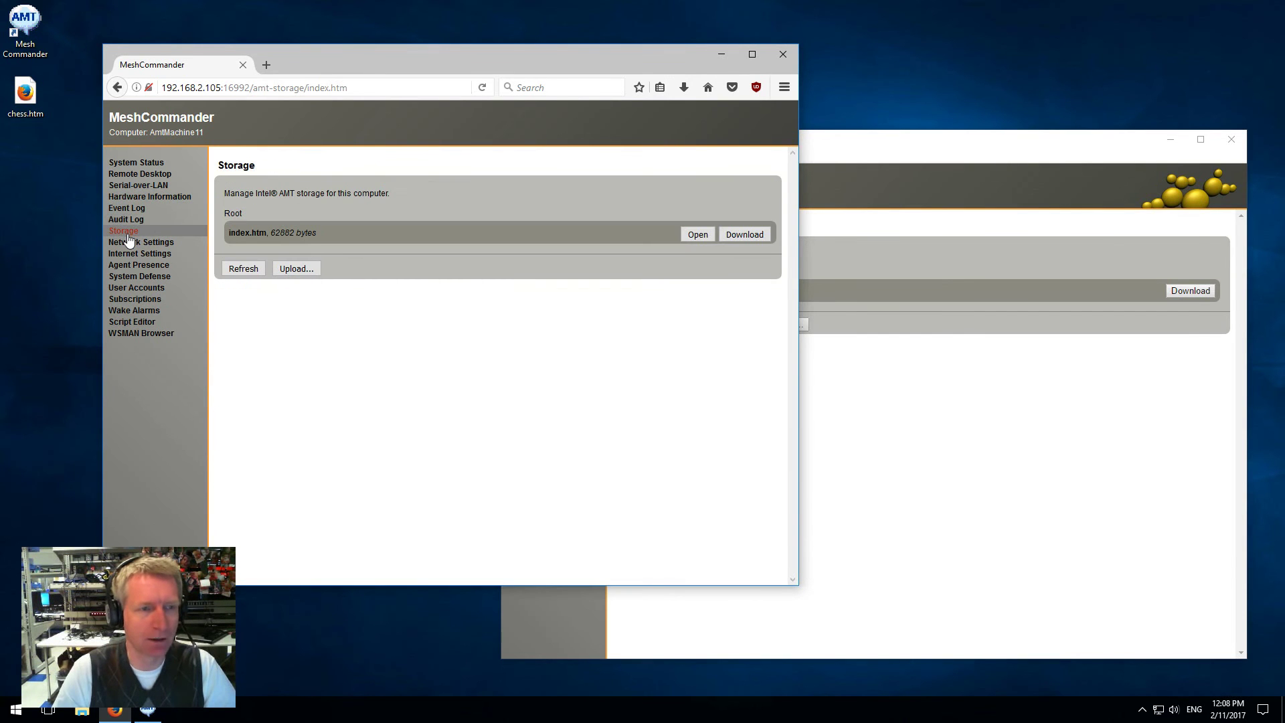
pyautogui.click(130, 243)
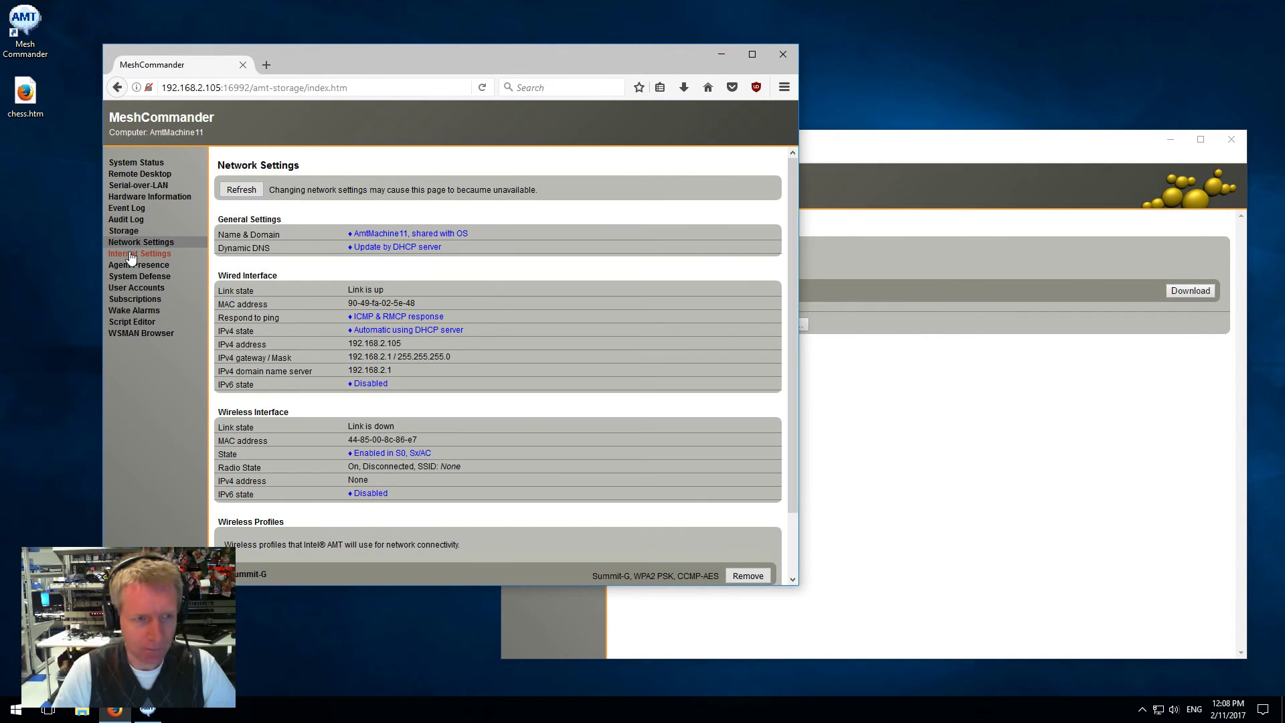
pyautogui.click(131, 256)
pyautogui.click(132, 267)
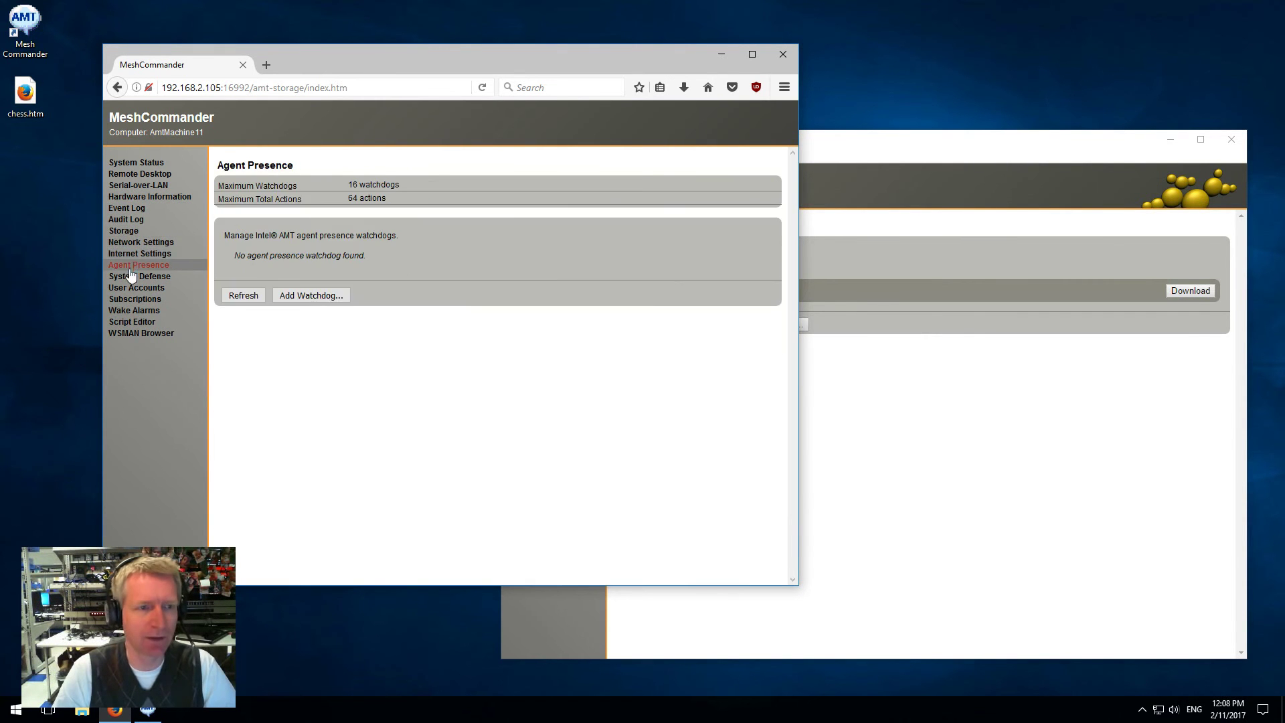
pyautogui.click(131, 277)
pyautogui.click(131, 289)
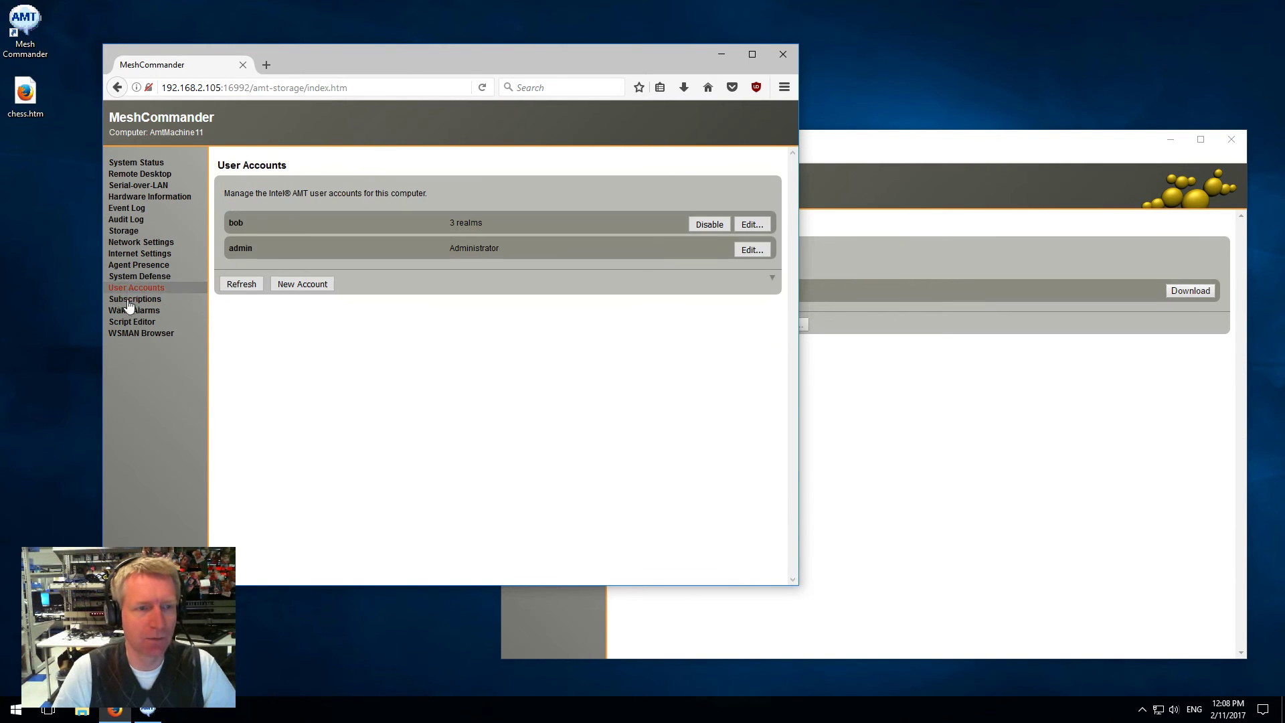
pyautogui.click(131, 299)
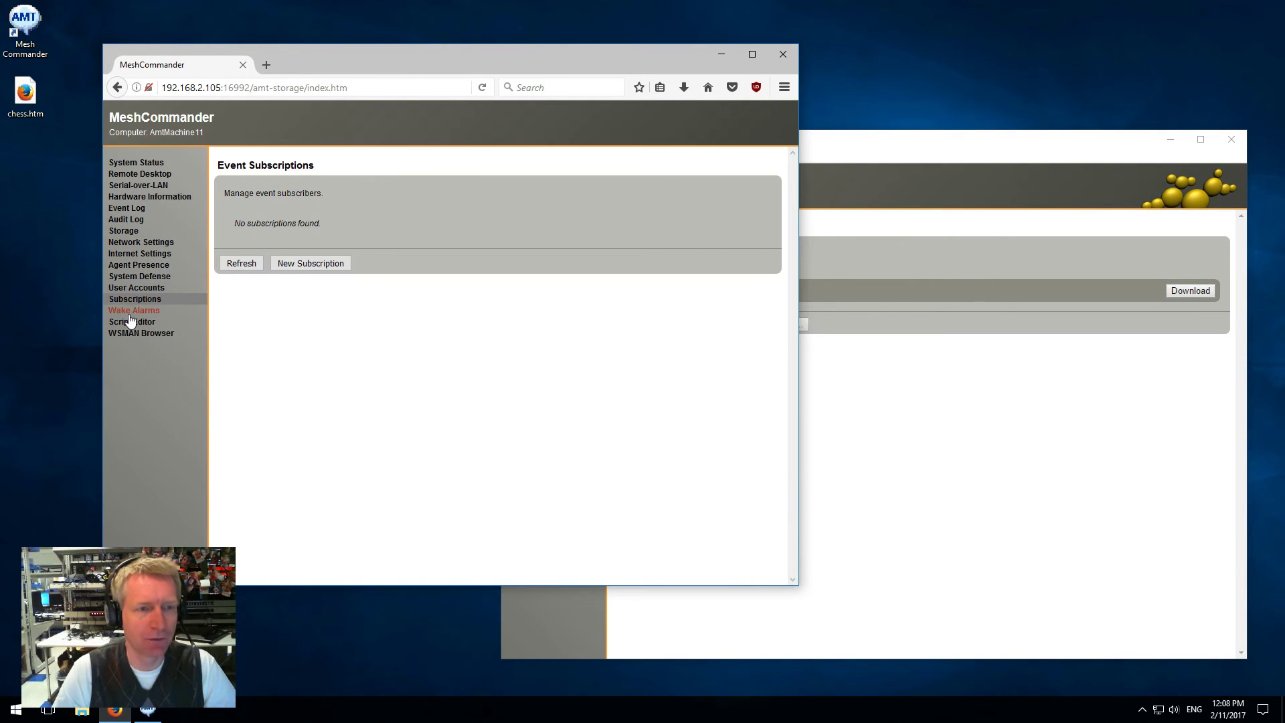
pyautogui.click(131, 311)
# Open the Script Editor, query four WSMAN classes from AMT_8021XProfile, then return to System Status
pyautogui.click(130, 325)
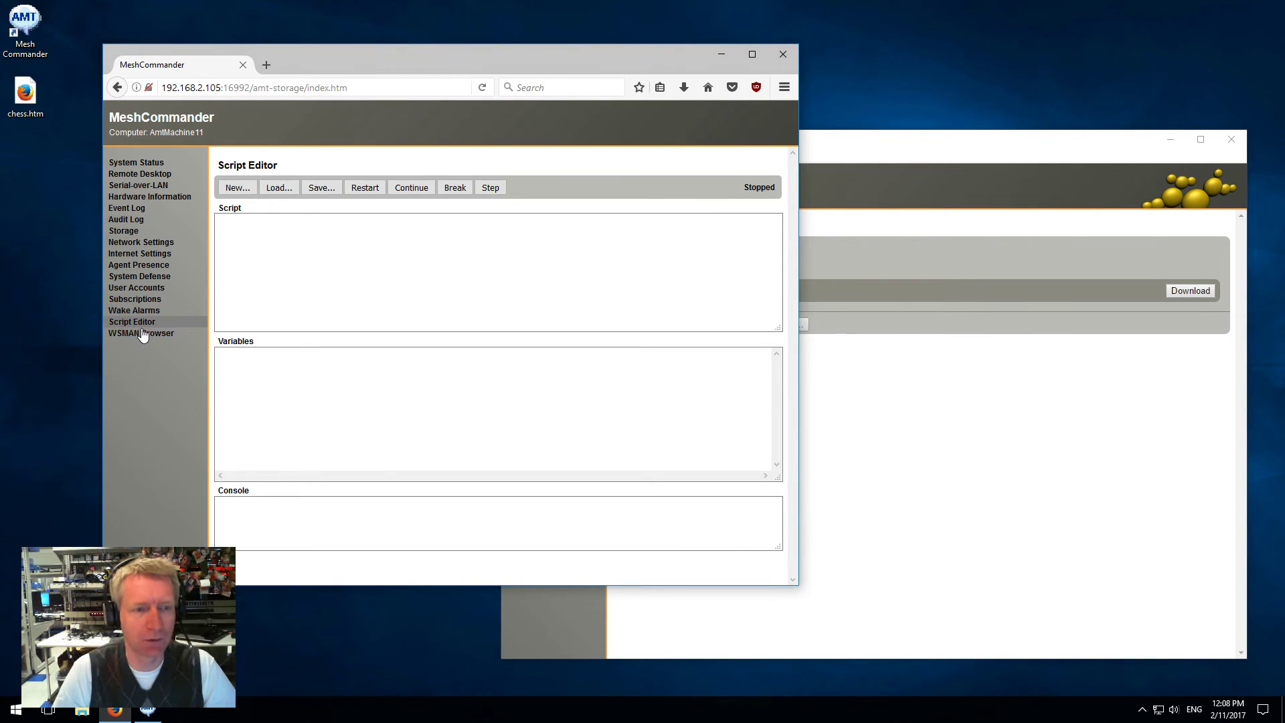
pyautogui.click(138, 334)
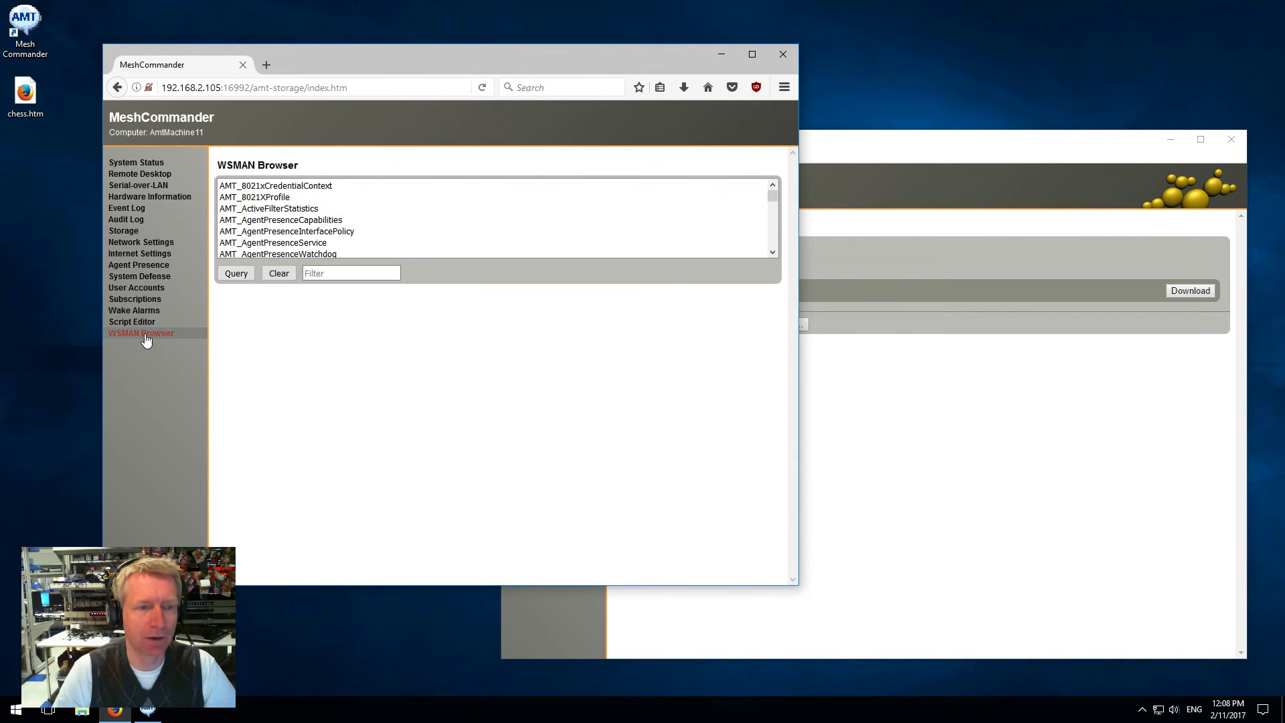
pyautogui.click(282, 197)
pyautogui.keyDown('shift'); pyautogui.click(274, 231); pyautogui.keyUp('shift')
pyautogui.click(254, 280)
pyautogui.click(143, 165)
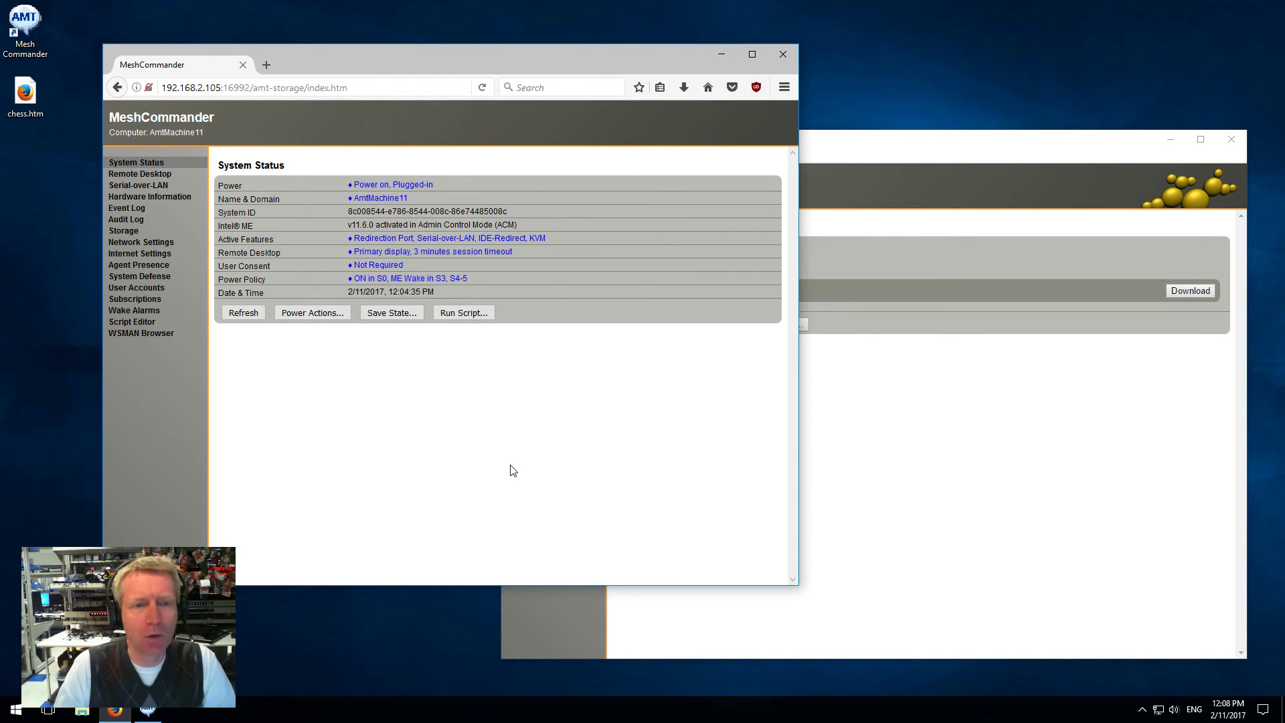
# Show the app's Security Settings with two AMT certificates, then bring the Firefox console forward
pyautogui.click(896, 446)
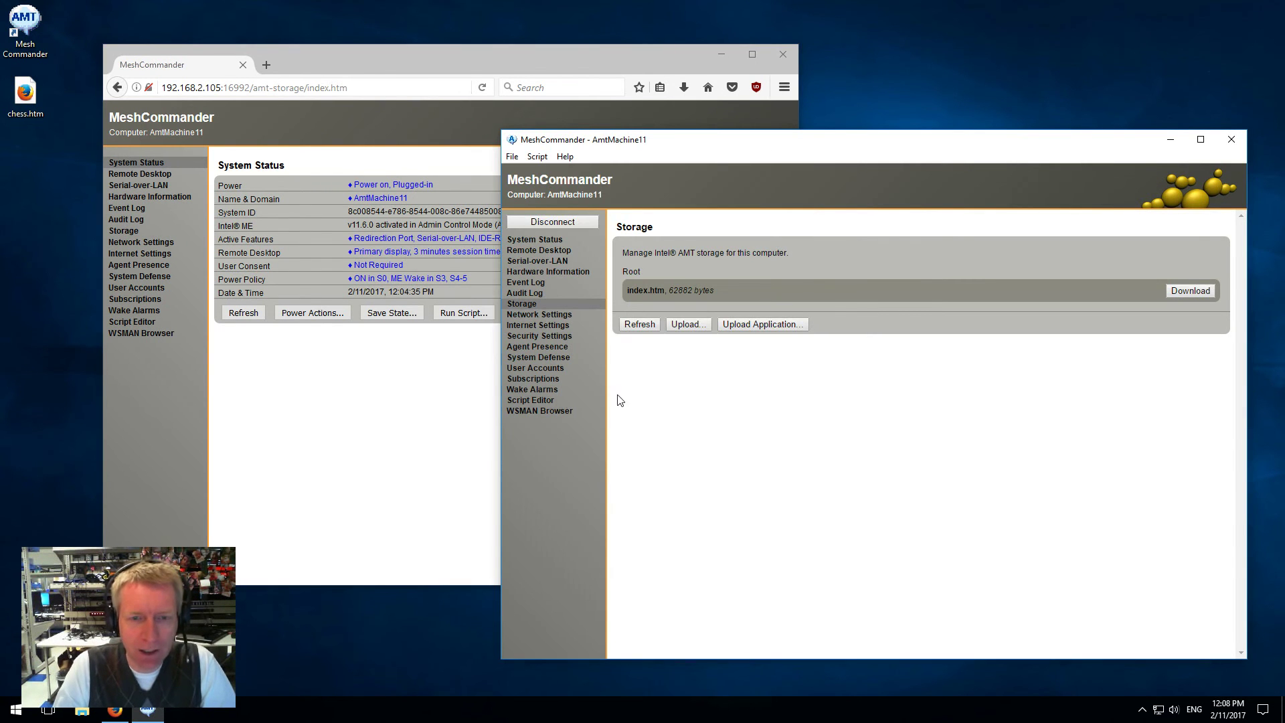
pyautogui.click(550, 336)
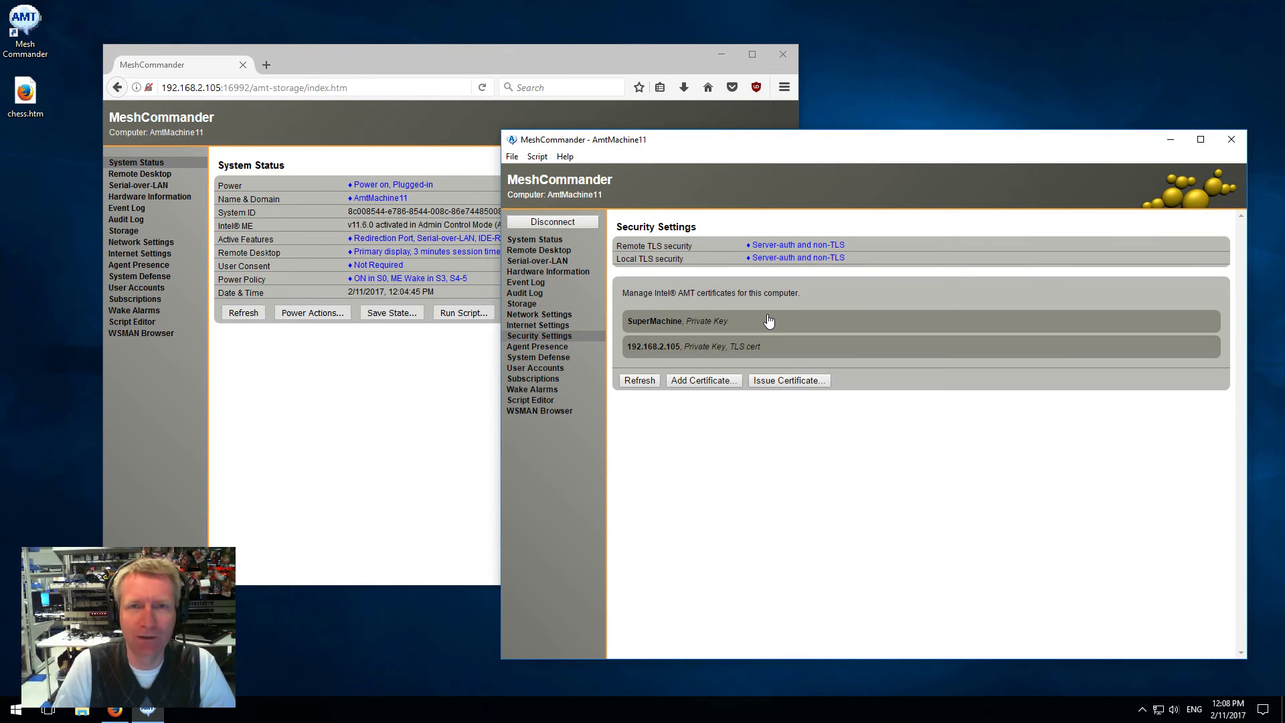
pyautogui.click(254, 428)
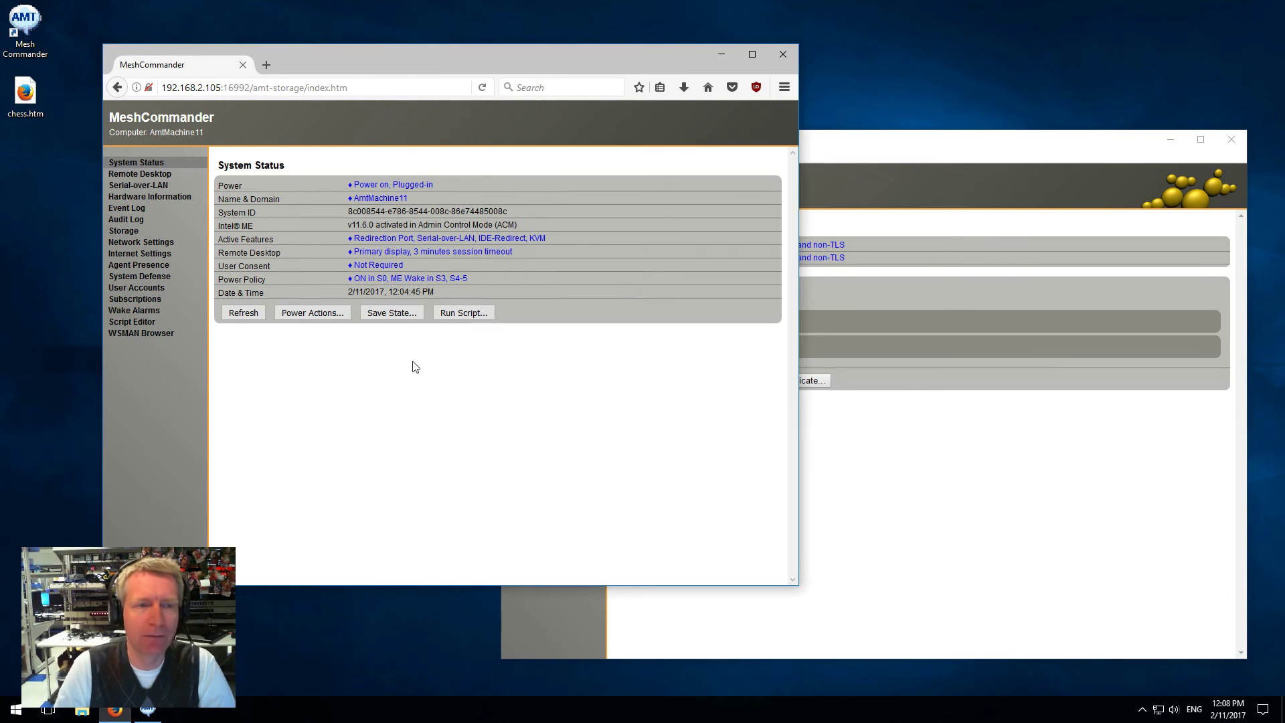
pyautogui.click(903, 491)
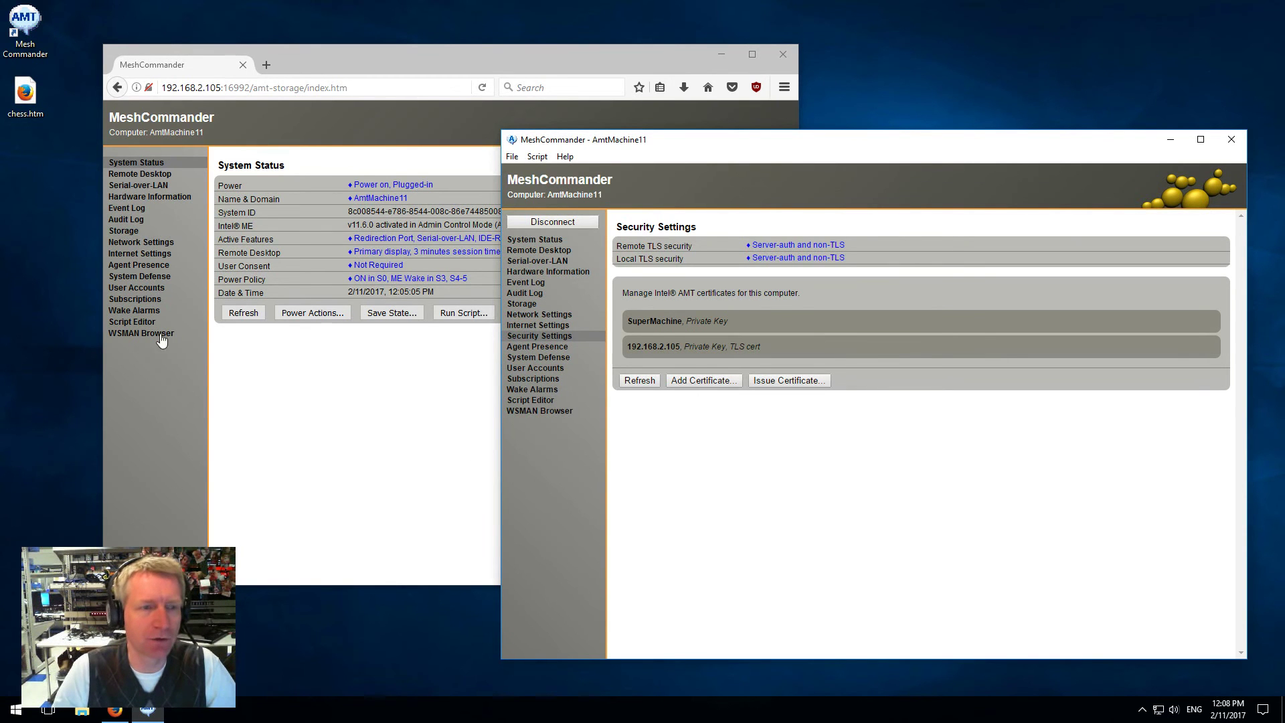
pyautogui.click(353, 439)
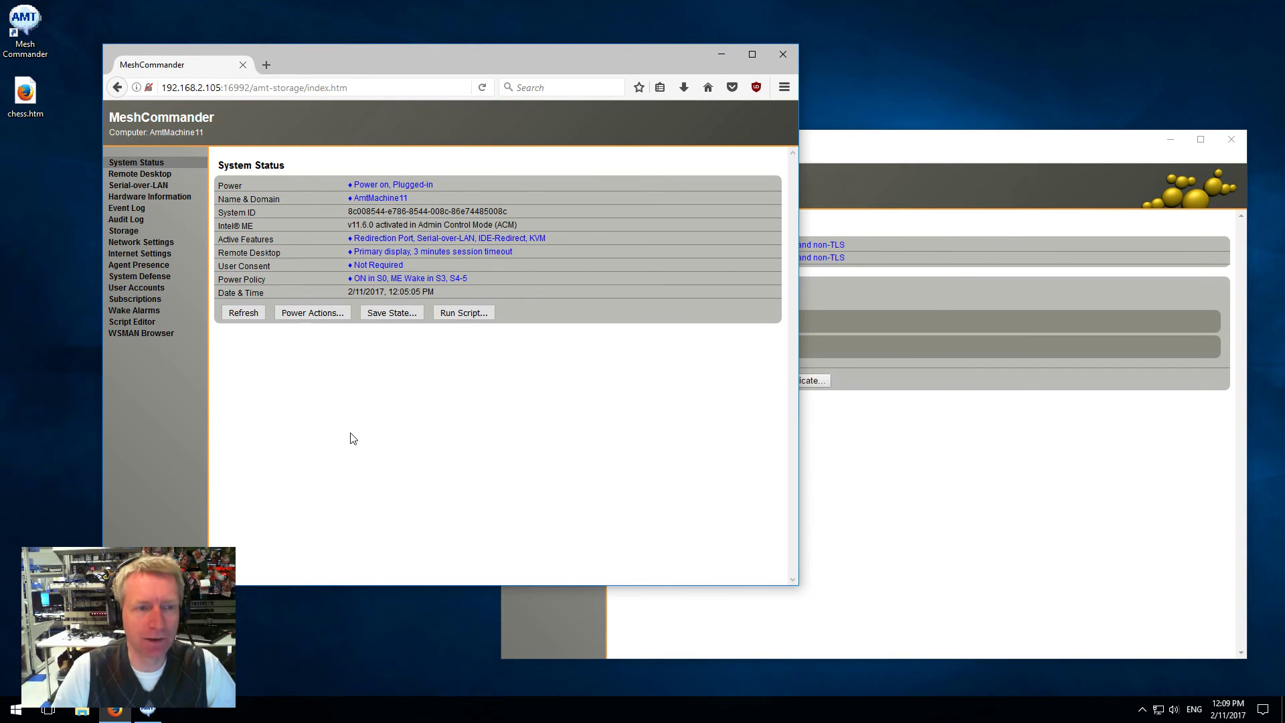
# View Storage in the browser console, minimise the desktop app, and move the browser right
pyautogui.click(124, 230)
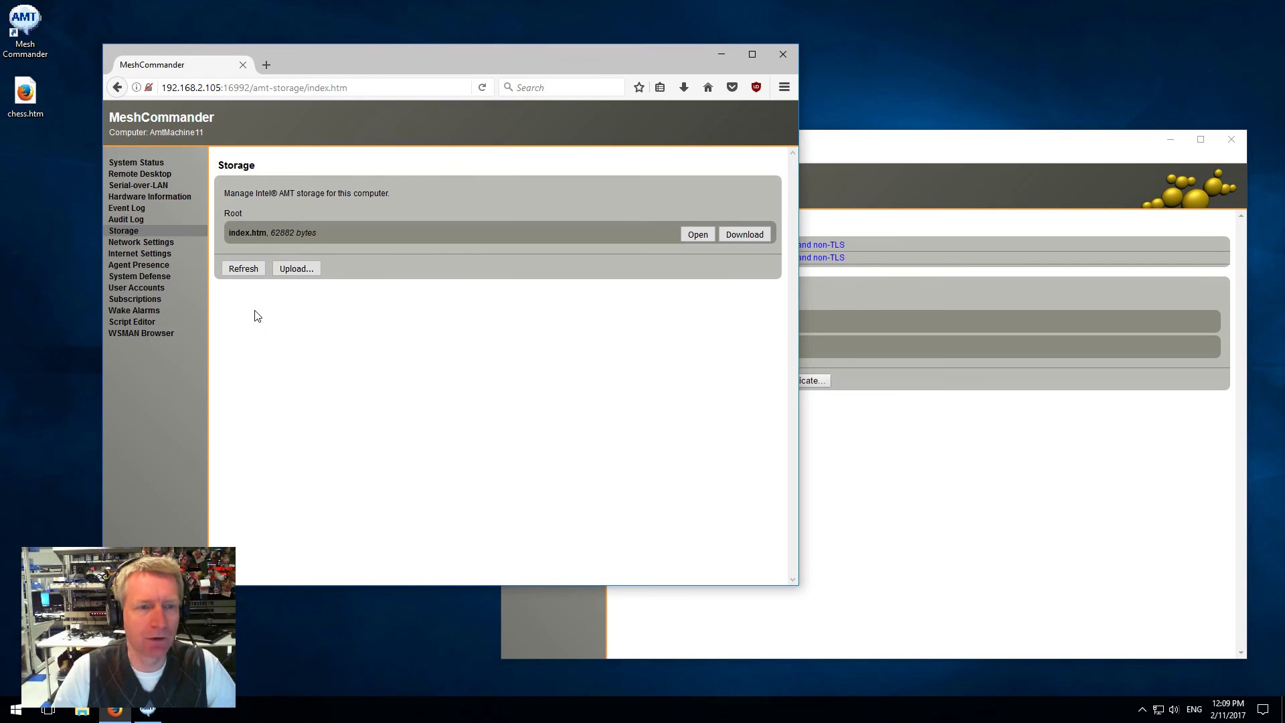
pyautogui.click(1170, 139)
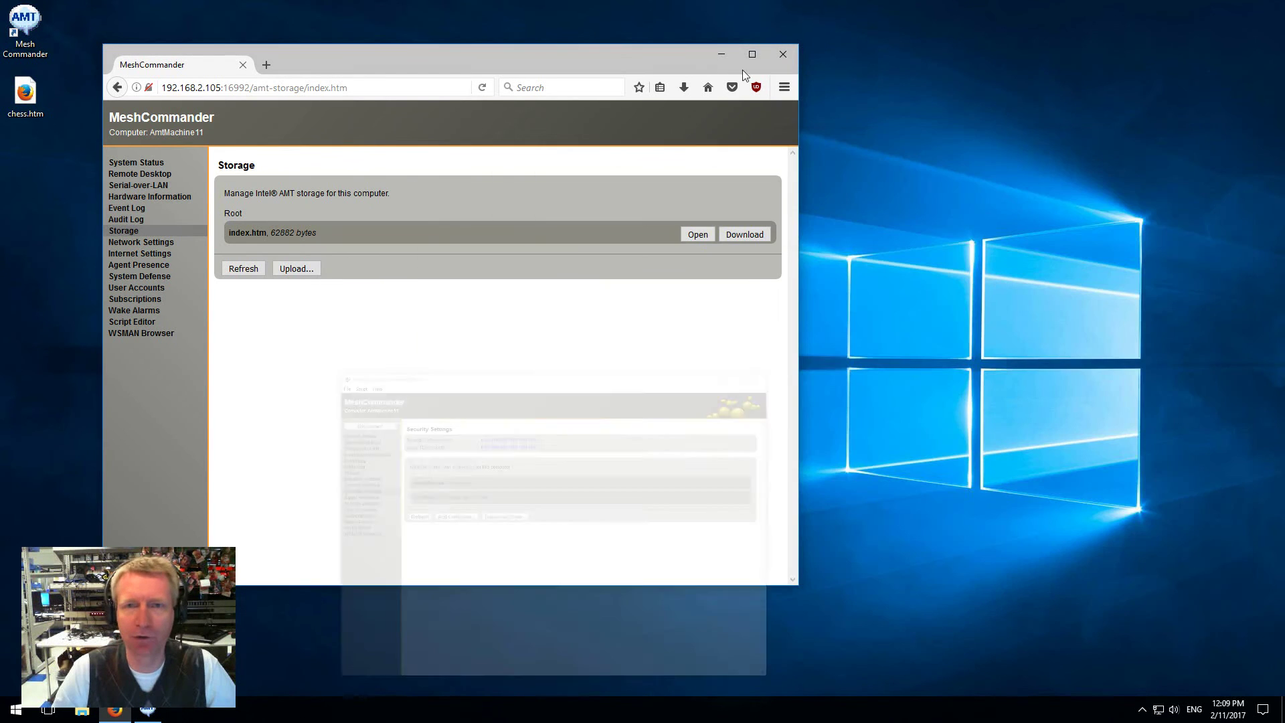
pyautogui.moveTo(448, 51); pyautogui.dragTo(867, 34)
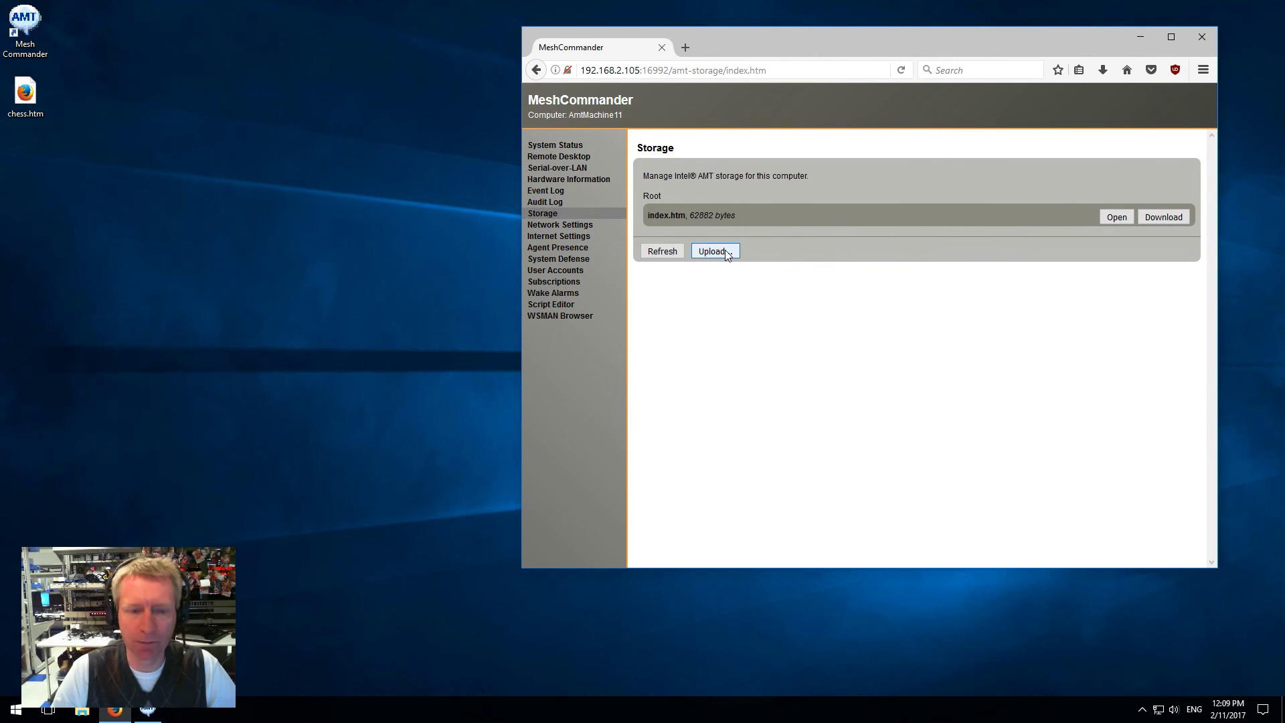
# Switch the desktop app to its Storage page, minimise it, and select chess.htm on the desktop
pyautogui.click(147, 709)
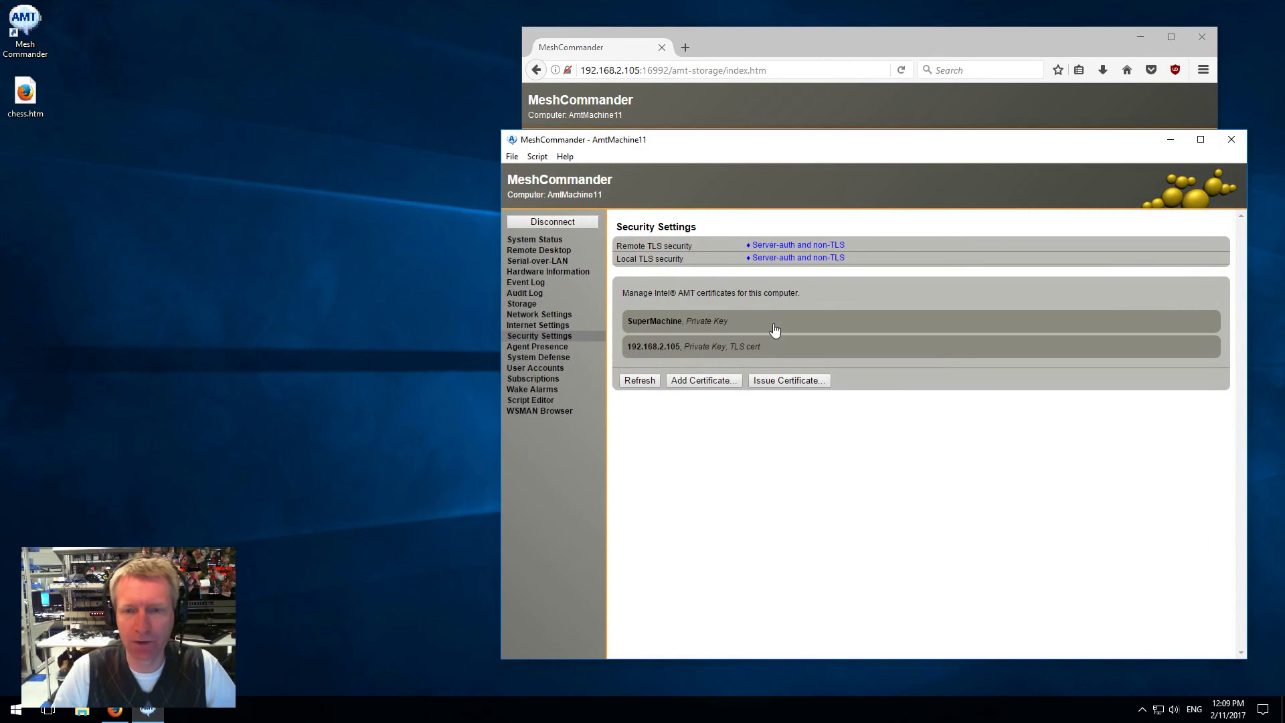
pyautogui.click(521, 303)
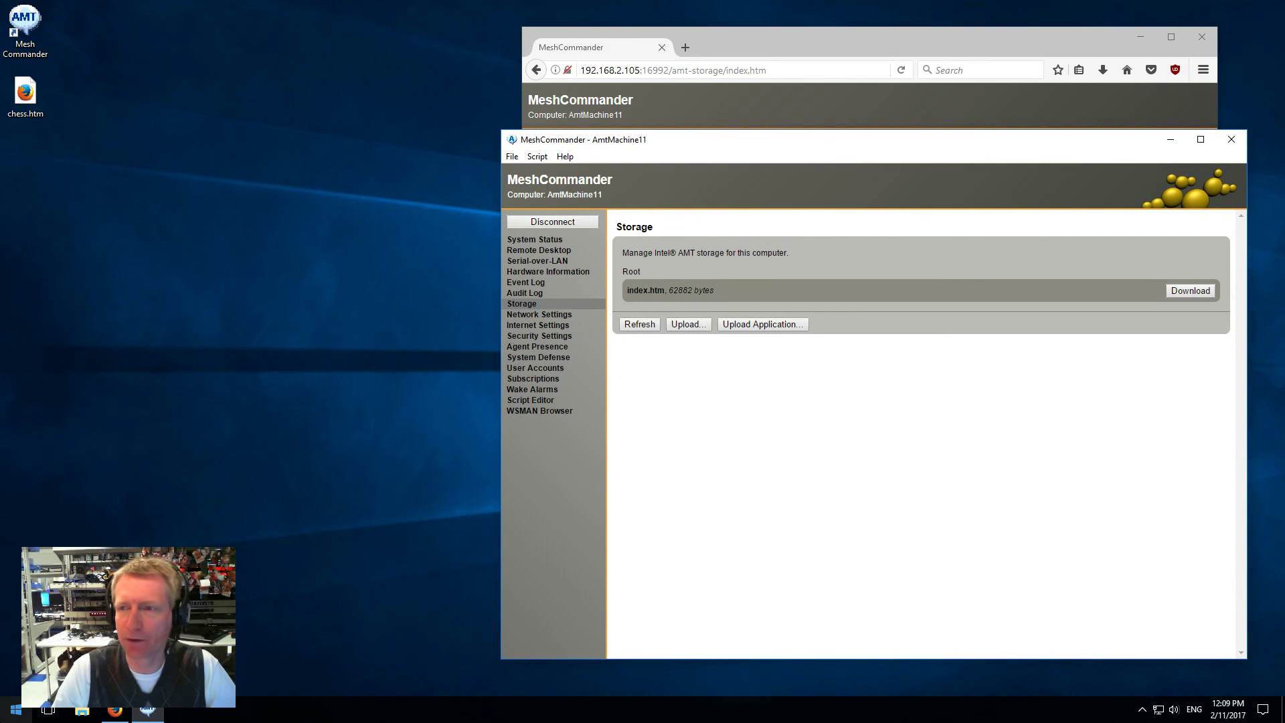
pyautogui.click(1170, 140)
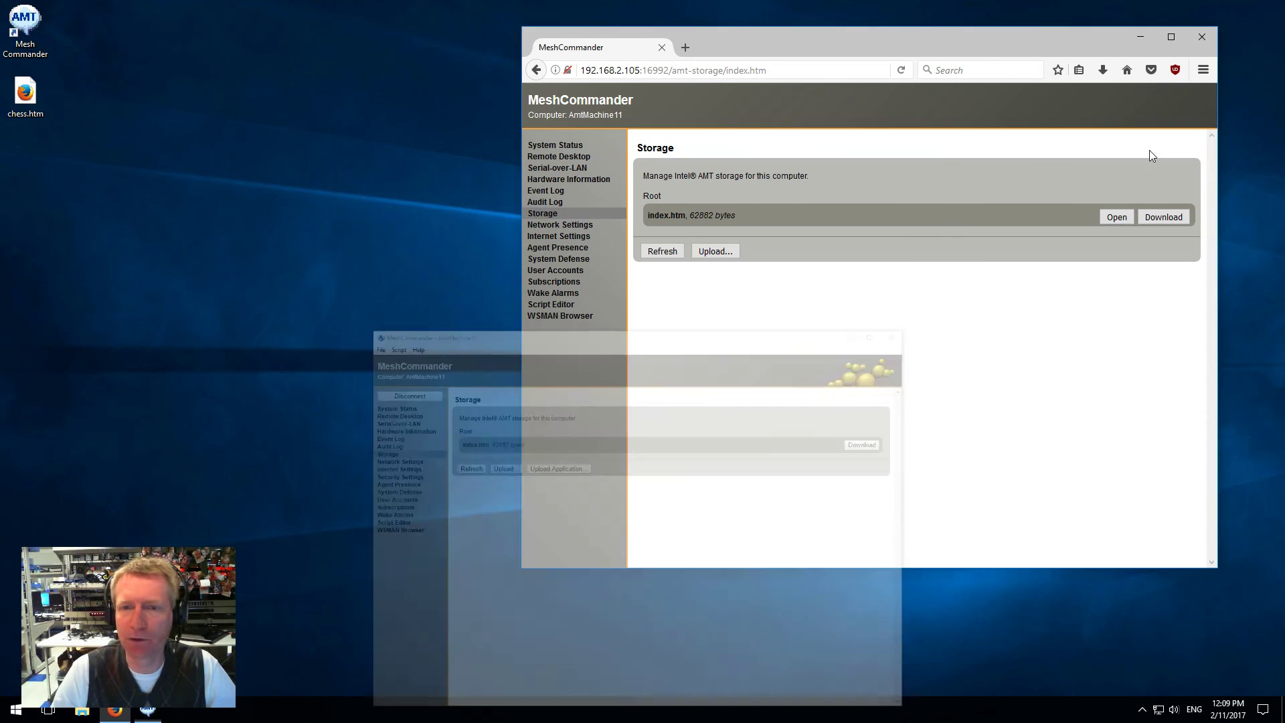
pyautogui.click(36, 97)
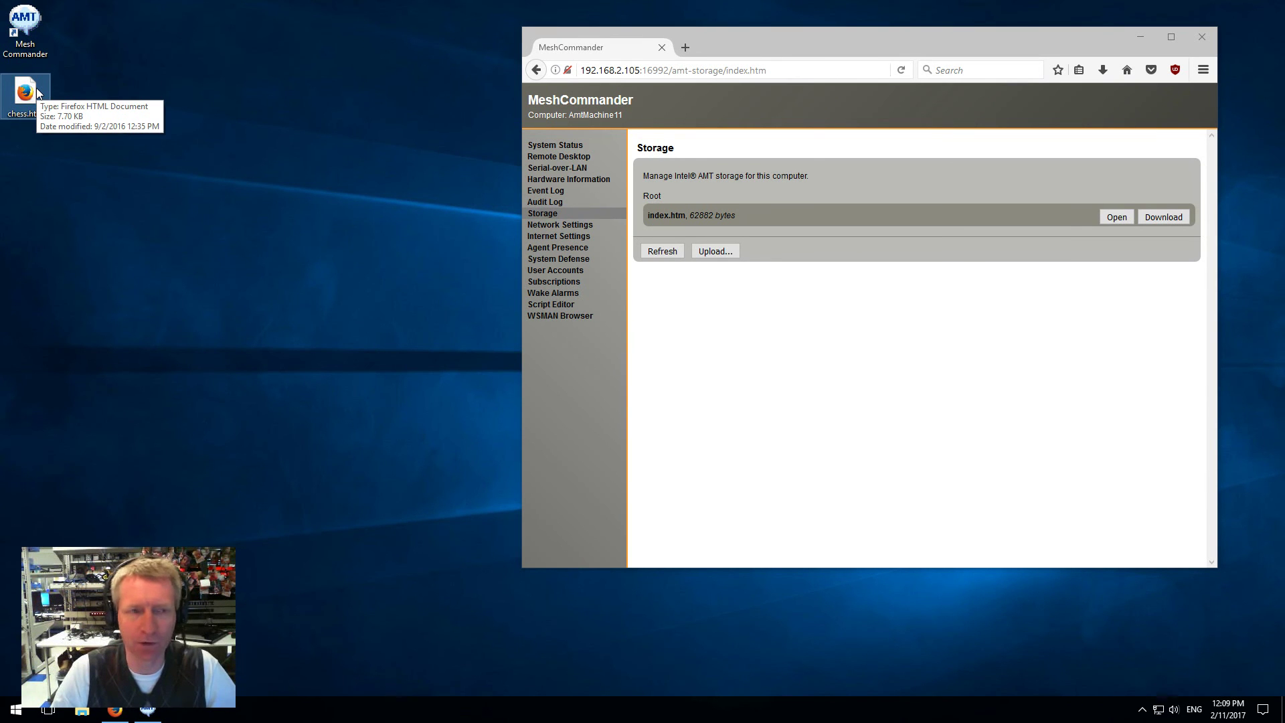
# Upload chess.htm to storage with Vendor aaa, Application bbb and link name Chess
pyautogui.moveTo(36, 94); pyautogui.dragTo(762, 352)
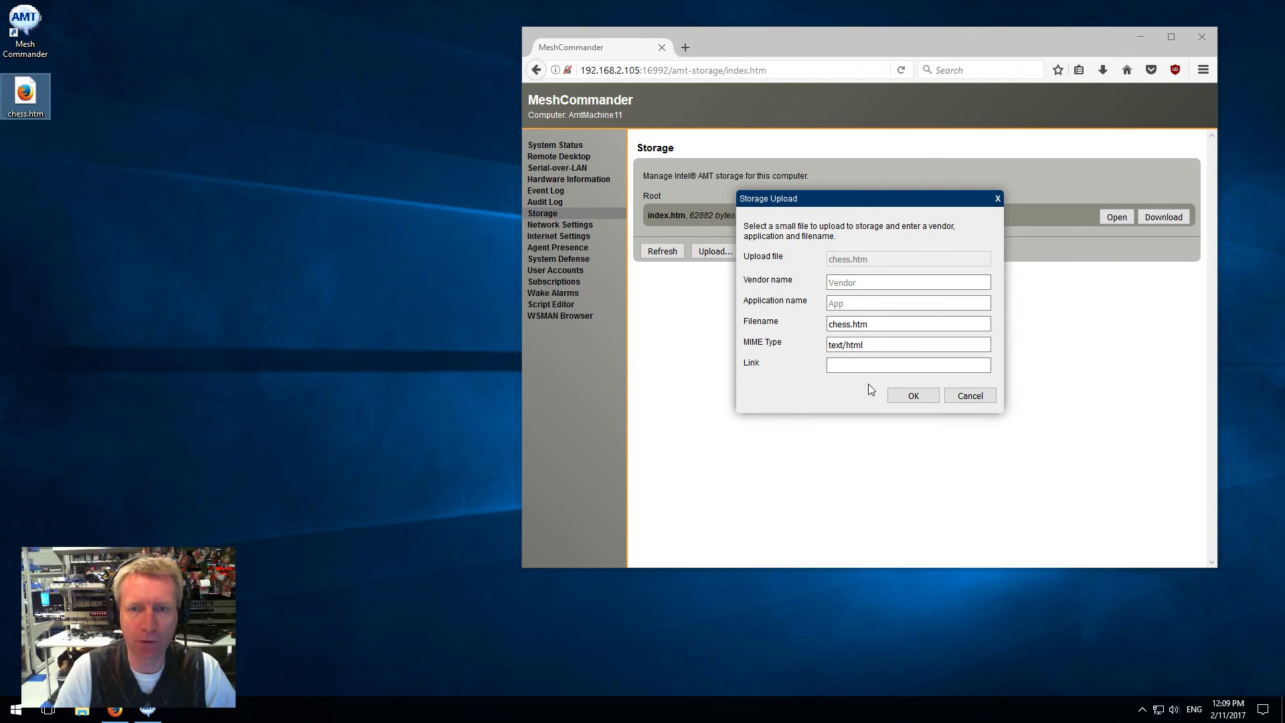
pyautogui.click(851, 286)
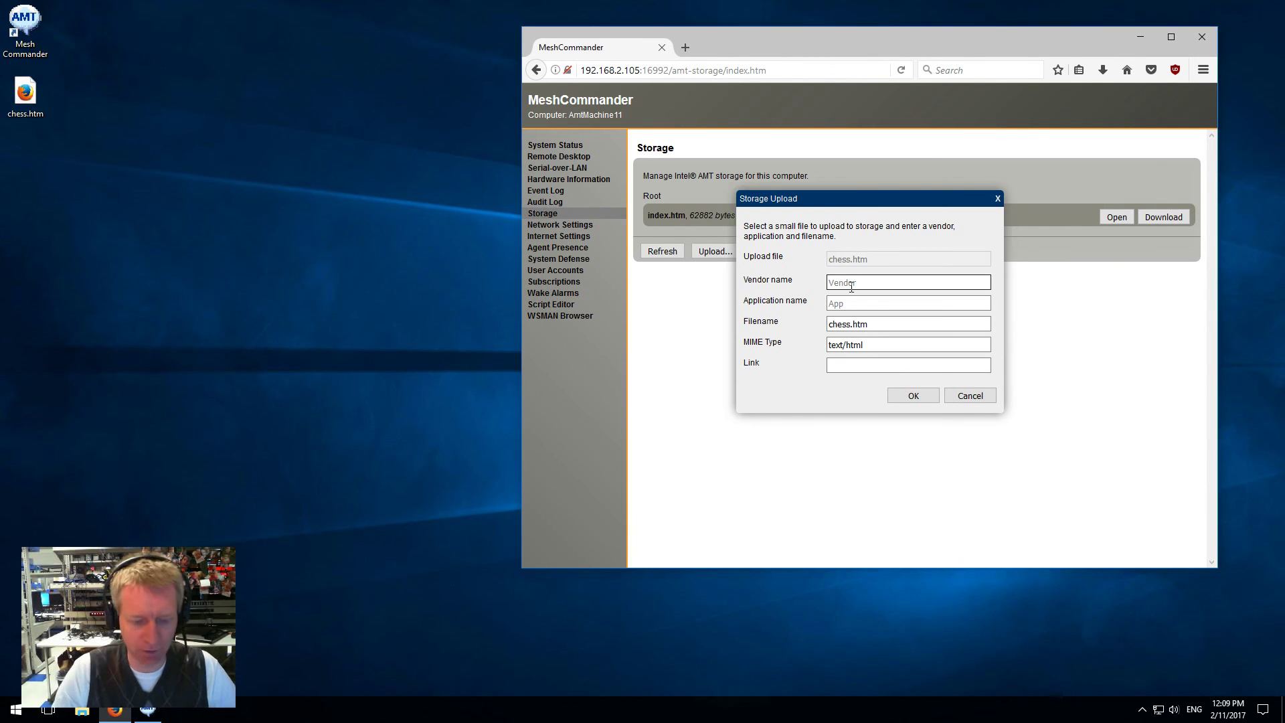
pyautogui.write('aaa')
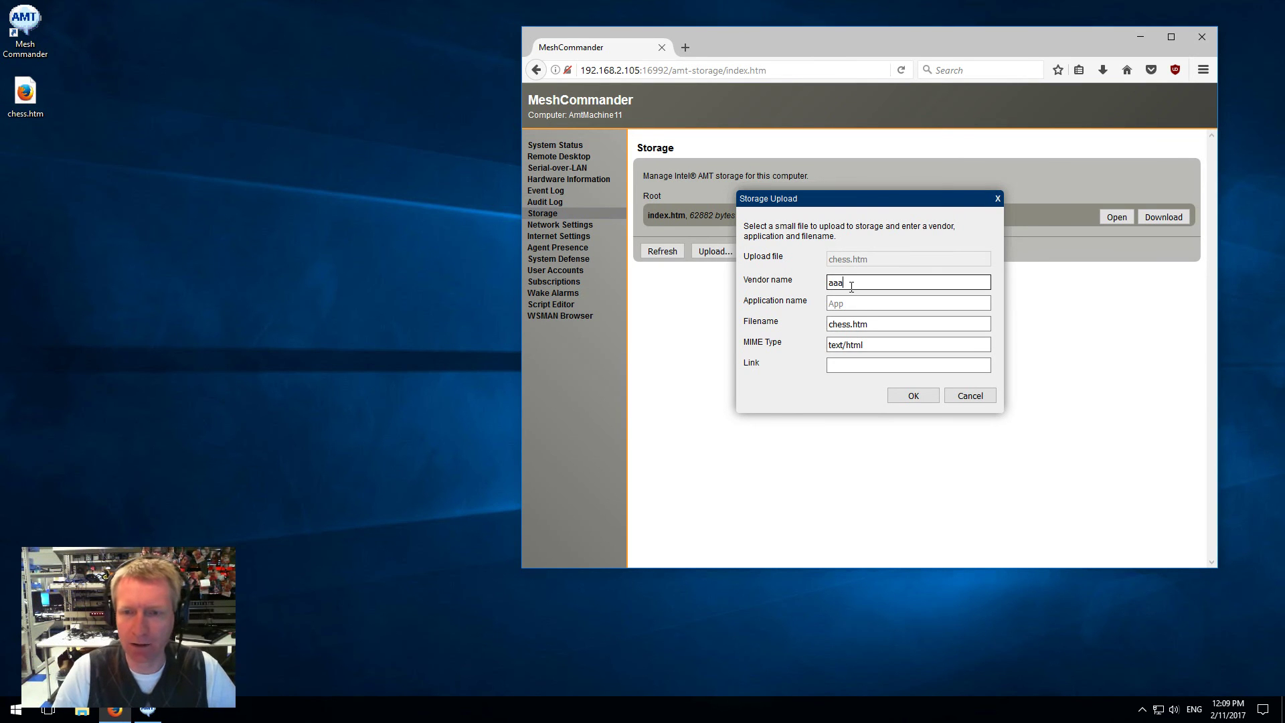
pyautogui.click(866, 306)
pyautogui.write('bbb')
pyautogui.click(865, 289)
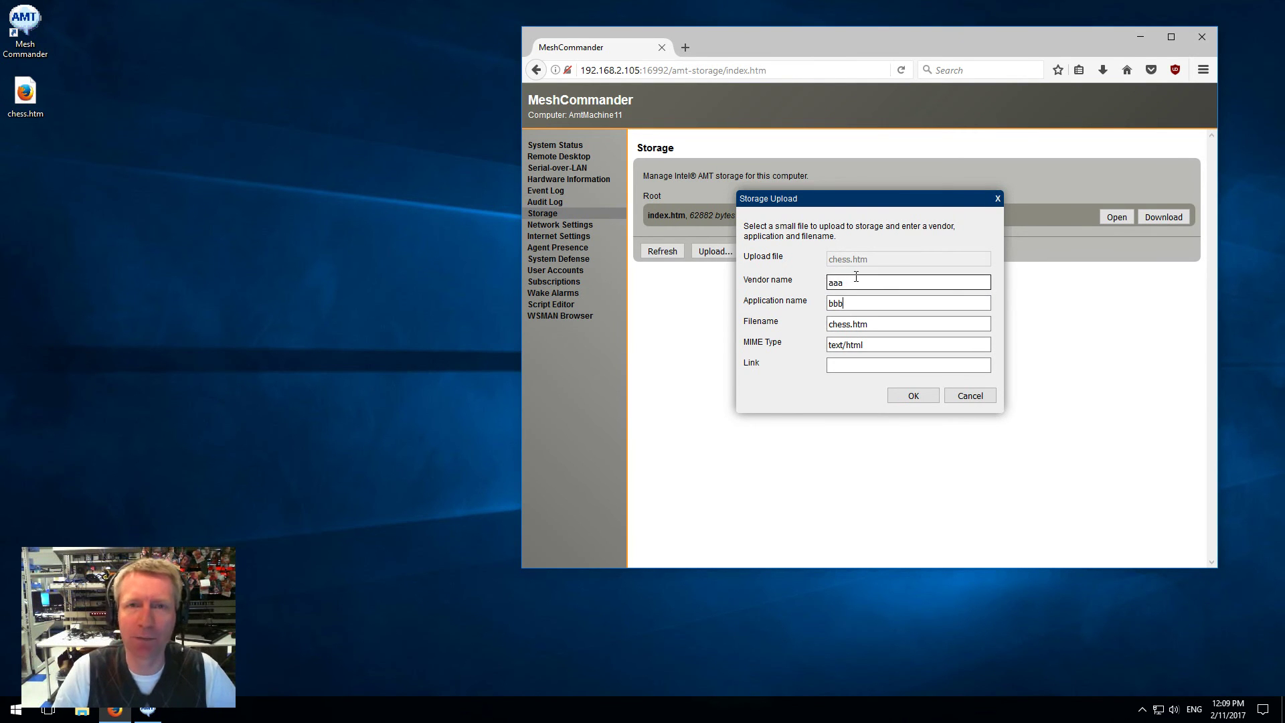
pyautogui.click(852, 303)
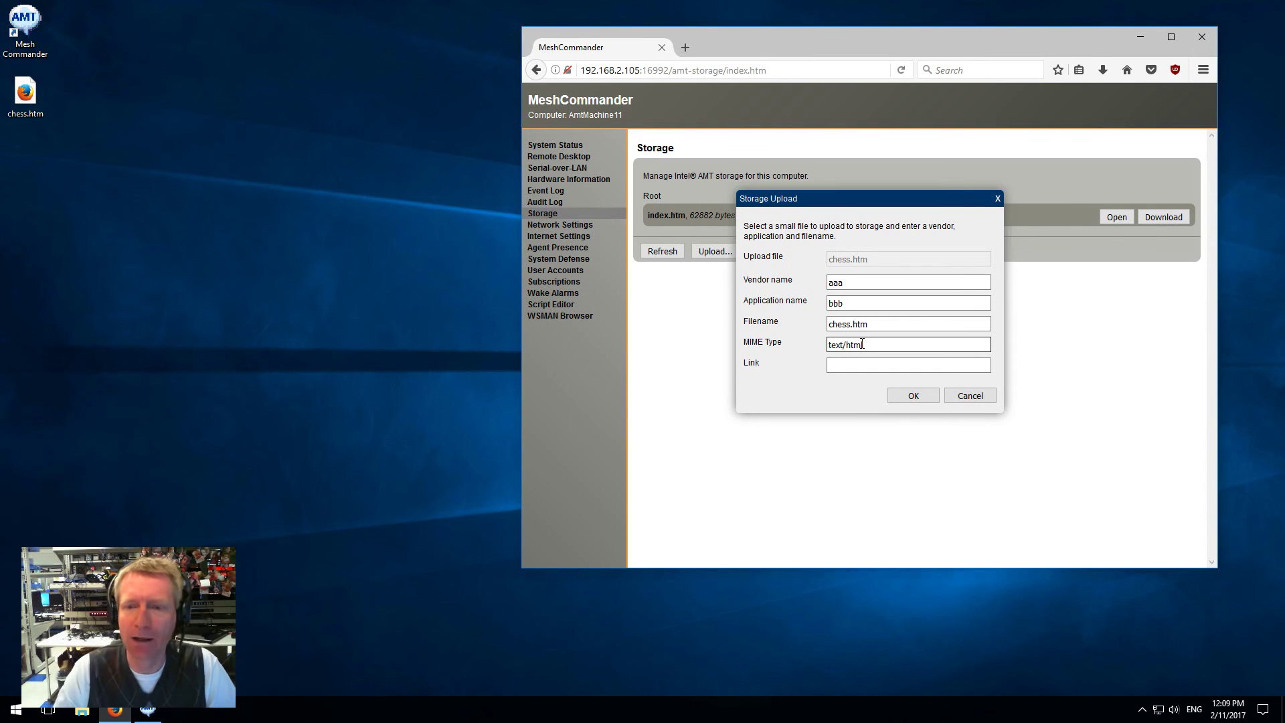
pyautogui.click(937, 365)
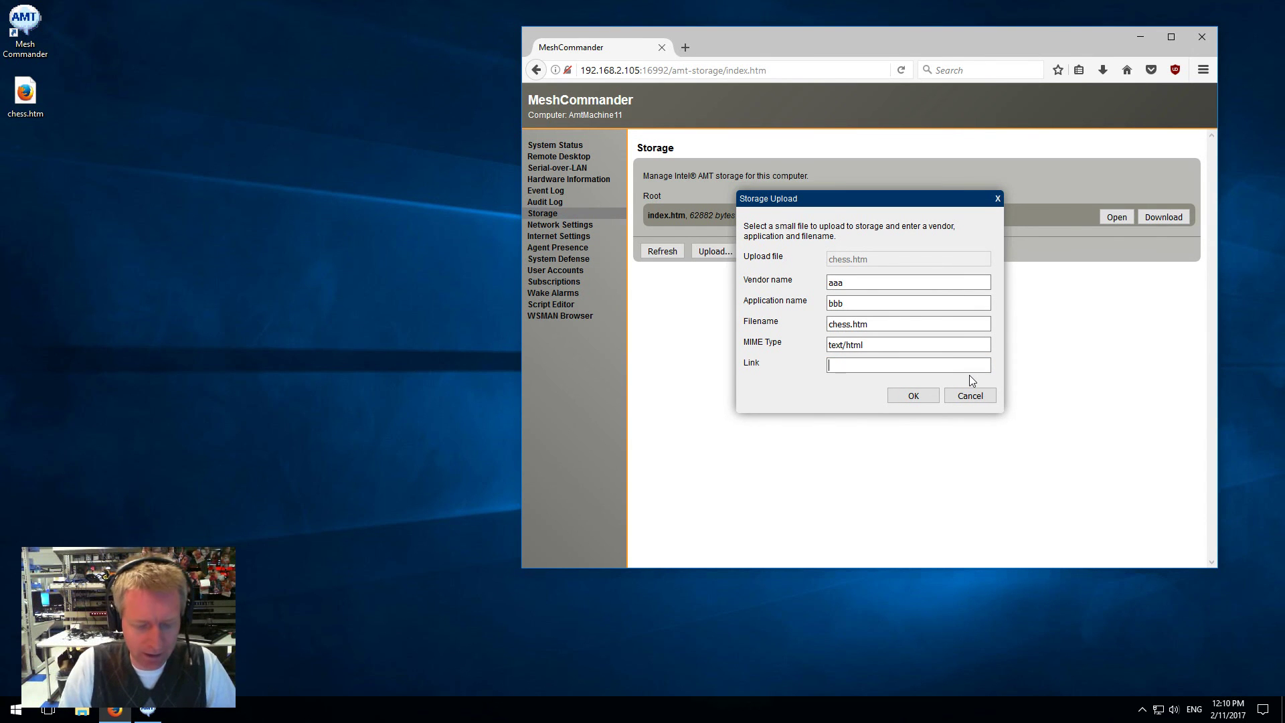
pyautogui.write('hess')
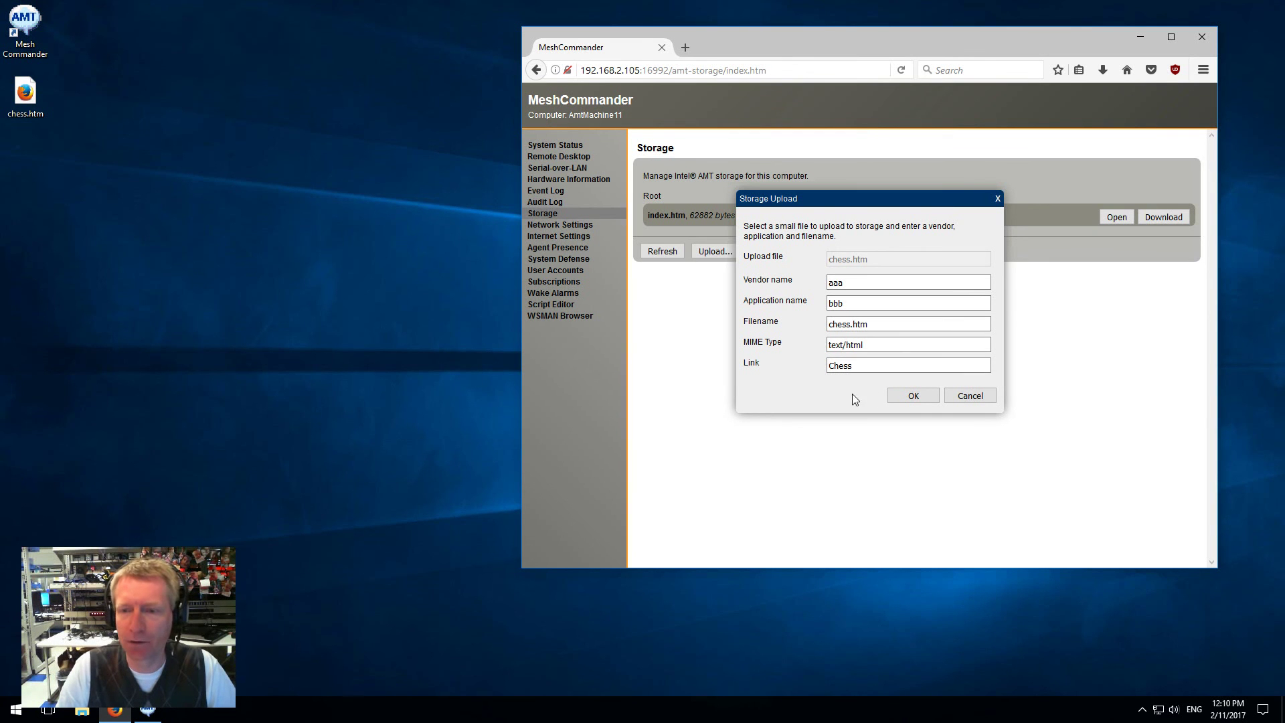
pyautogui.click(913, 396)
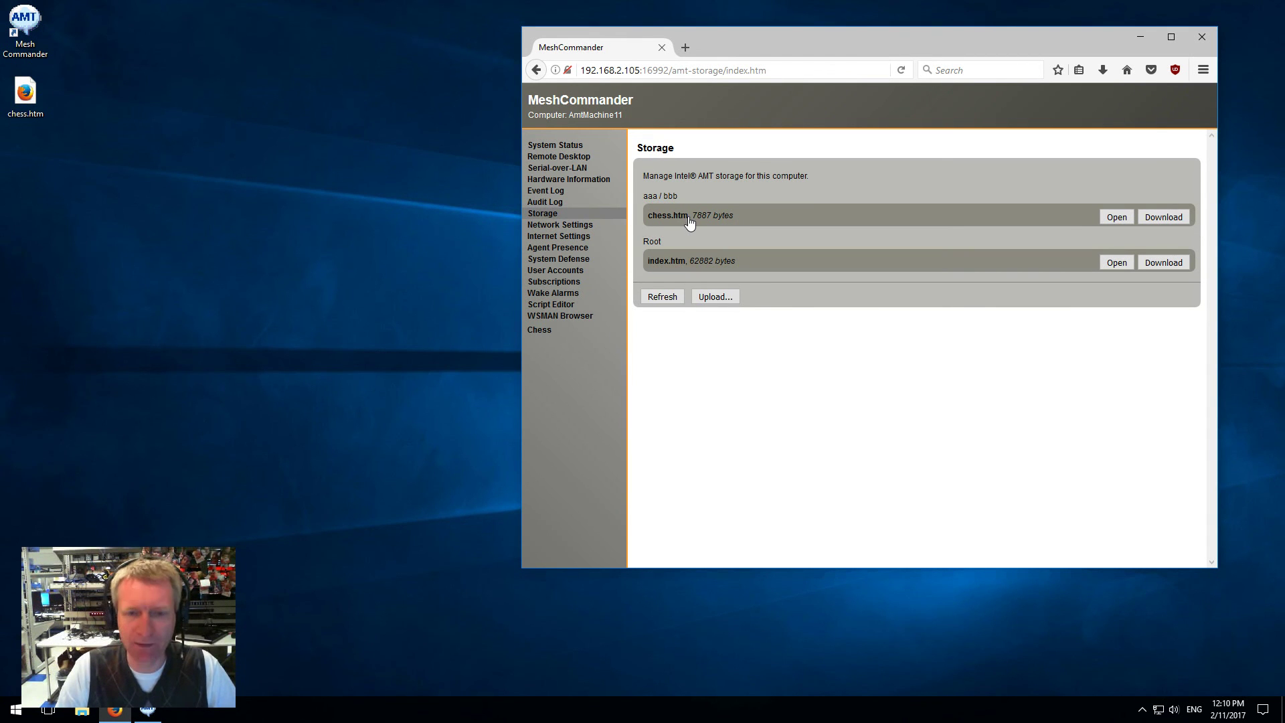
# Check the stored chess.htm details, then open the Chess page from the sidebar
pyautogui.click(722, 225)
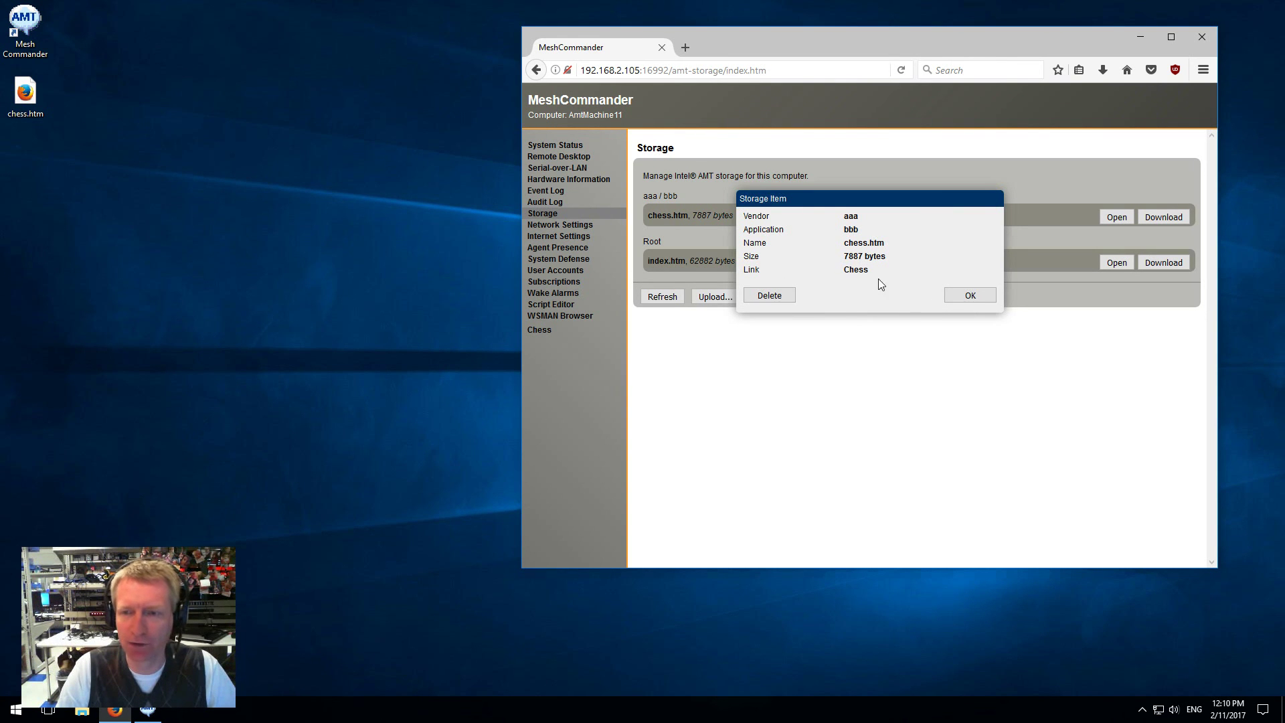
pyautogui.click(970, 295)
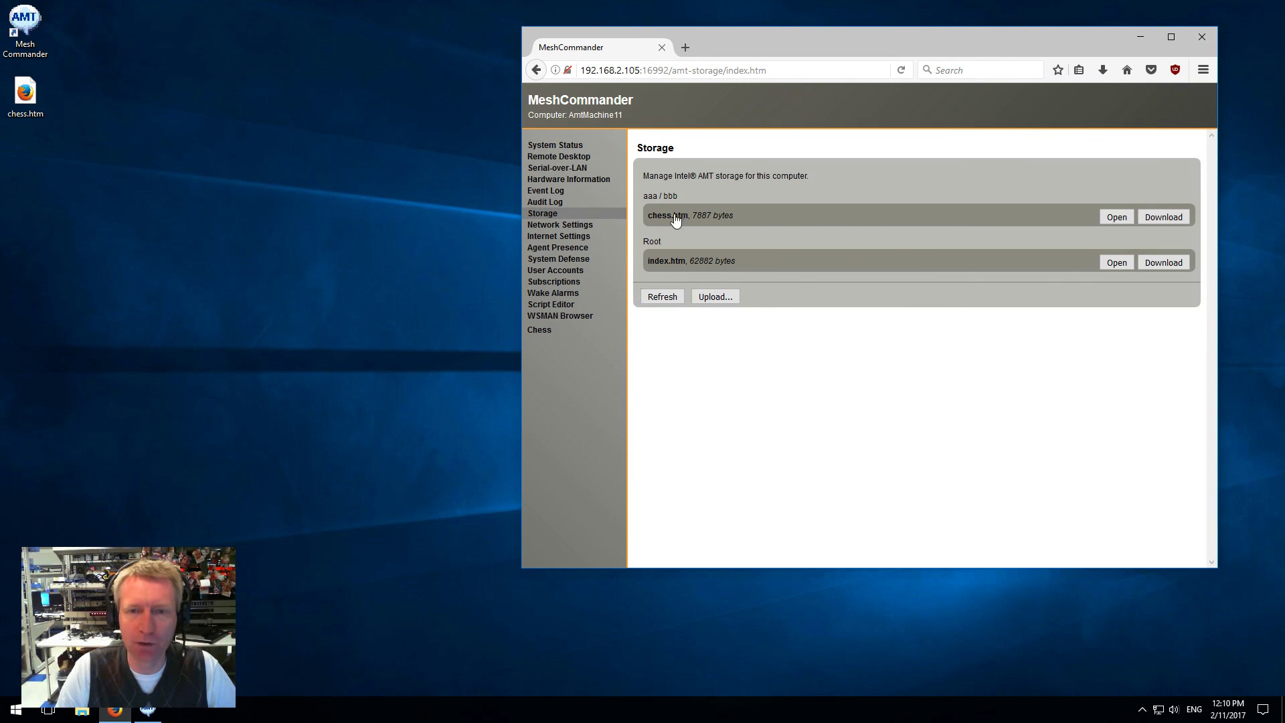
pyautogui.click(539, 331)
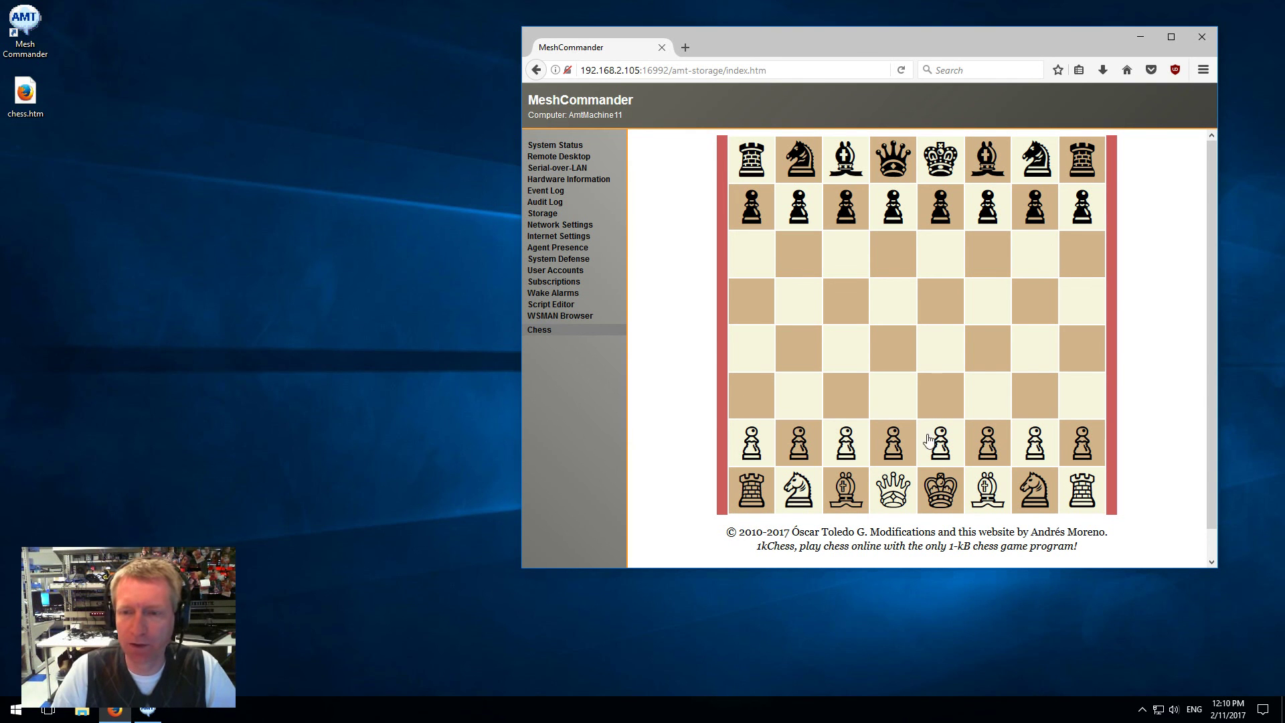
# Play white pawn moves d4, e3 and a3, then bxa3
pyautogui.click(895, 444)
pyautogui.click(894, 349)
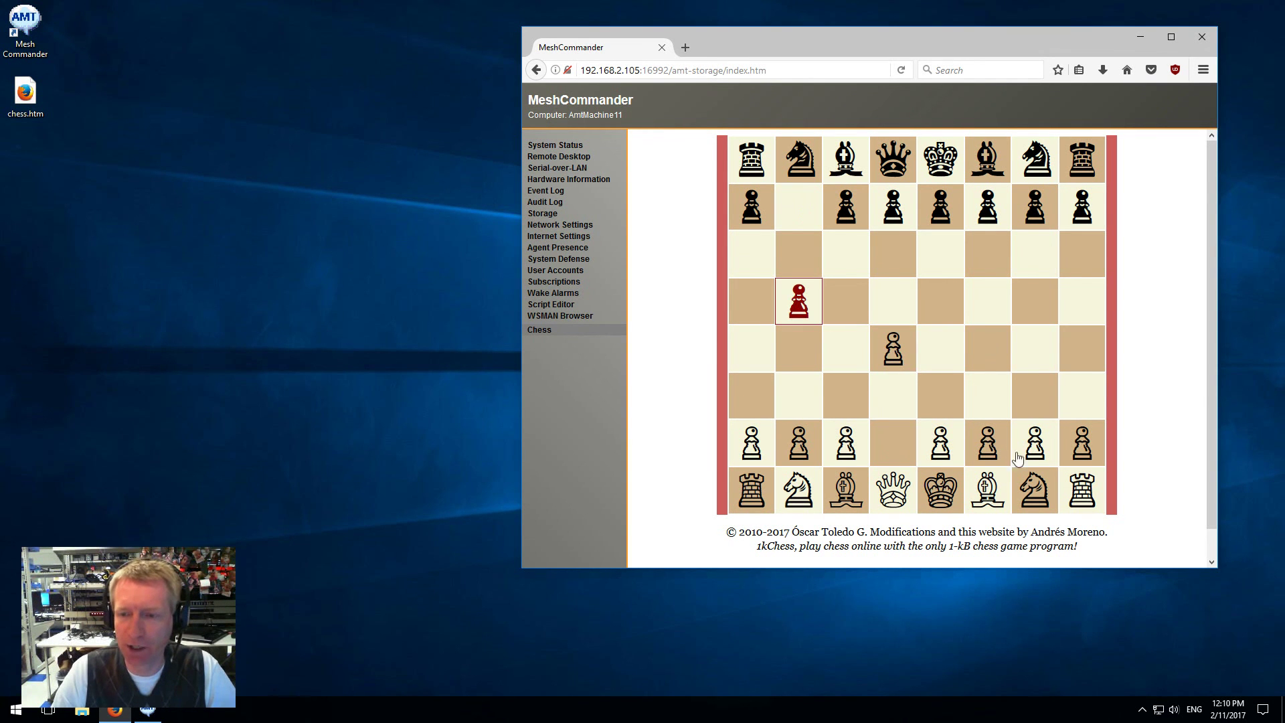
pyautogui.click(942, 447)
pyautogui.click(940, 395)
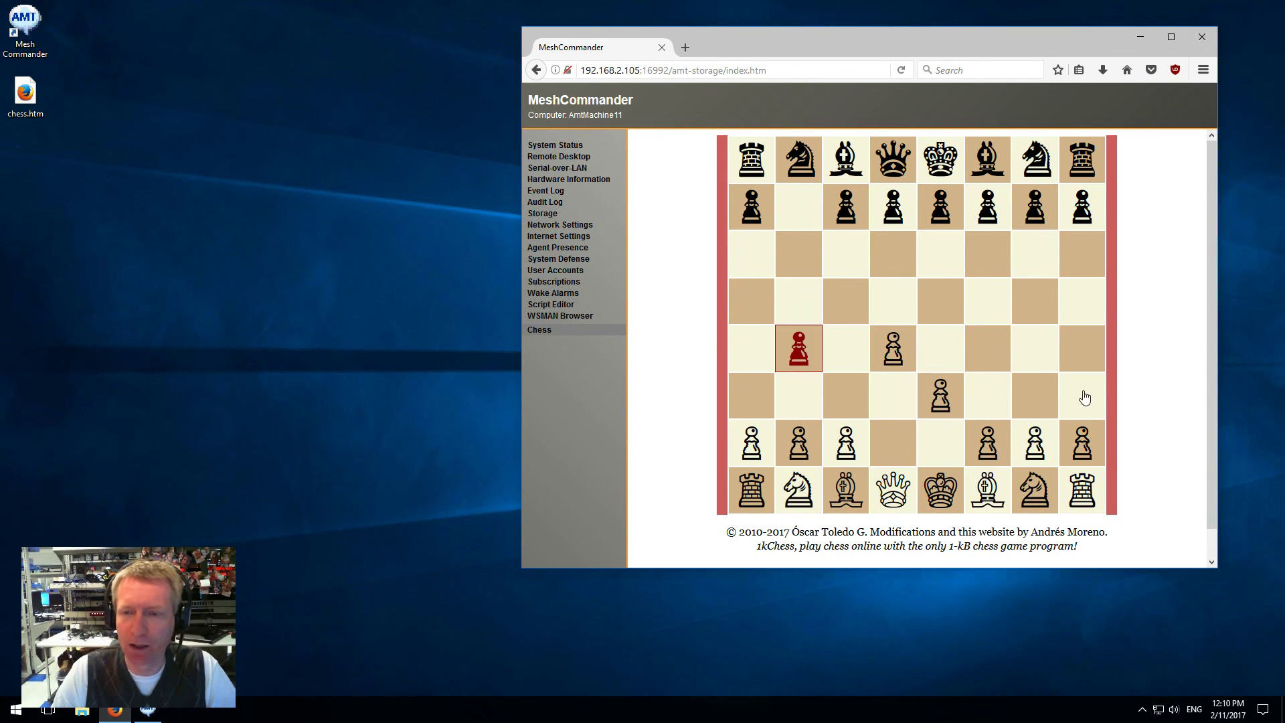
pyautogui.click(752, 445)
pyautogui.click(752, 396)
pyautogui.click(799, 444)
pyautogui.click(751, 396)
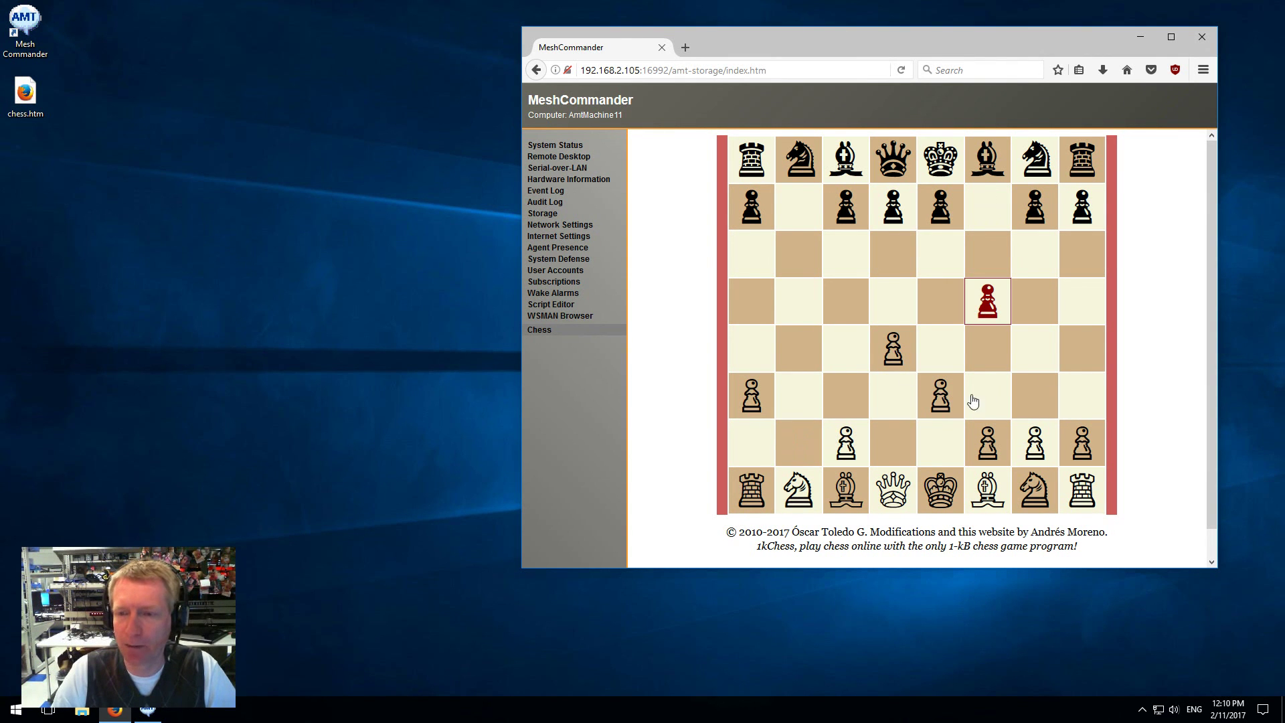
# Play g4 and h3, capture on h3 with the g1 knight, and select the page address
pyautogui.click(1036, 441)
pyautogui.click(1029, 358)
pyautogui.click(1085, 456)
pyautogui.click(1088, 415)
pyautogui.click(1032, 481)
pyautogui.click(1082, 396)
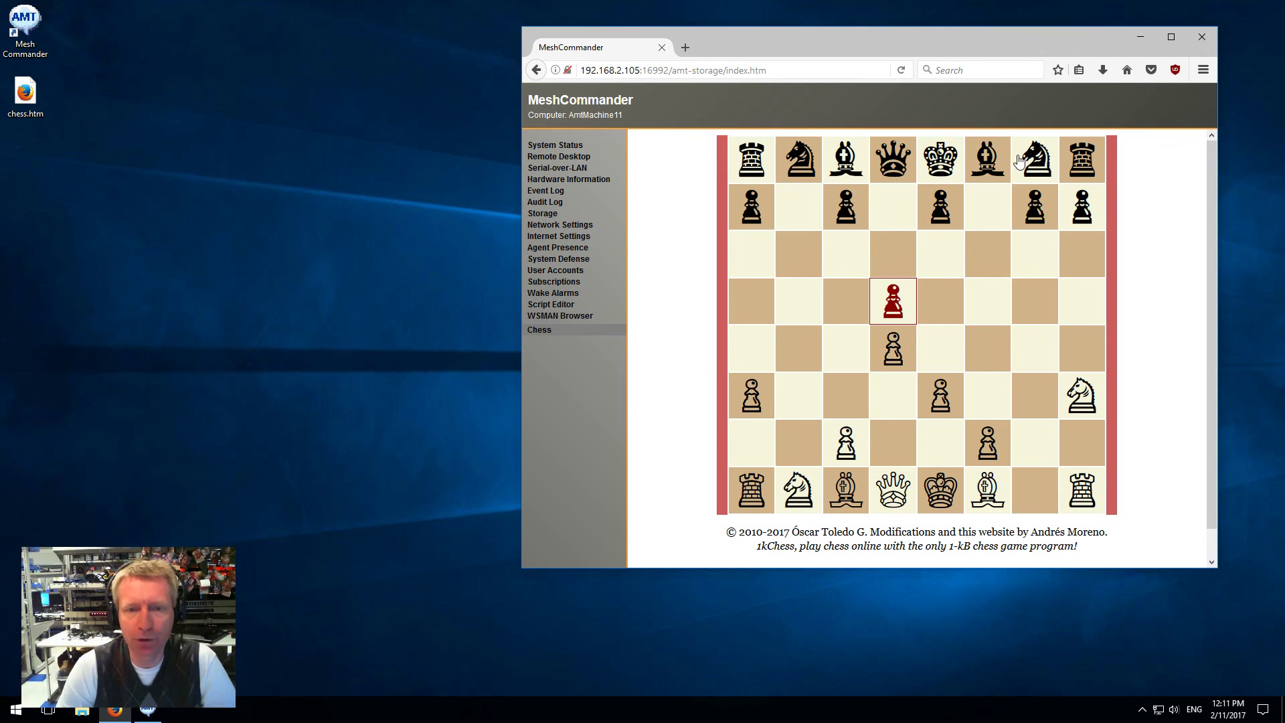
pyautogui.click(699, 73)
# Inspect the storage page URL, shift the browser window left, and open System Status
pyautogui.moveTo(657, 70); pyautogui.dragTo(802, 70)
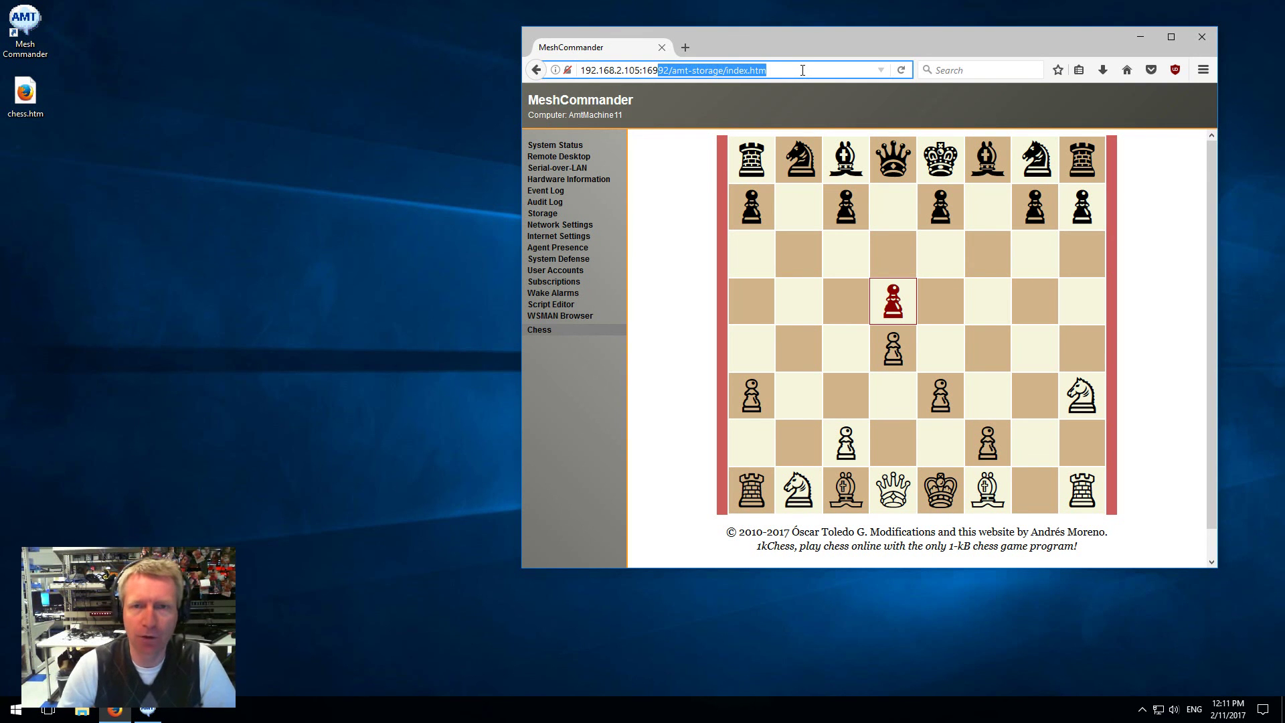
pyautogui.click(802, 70)
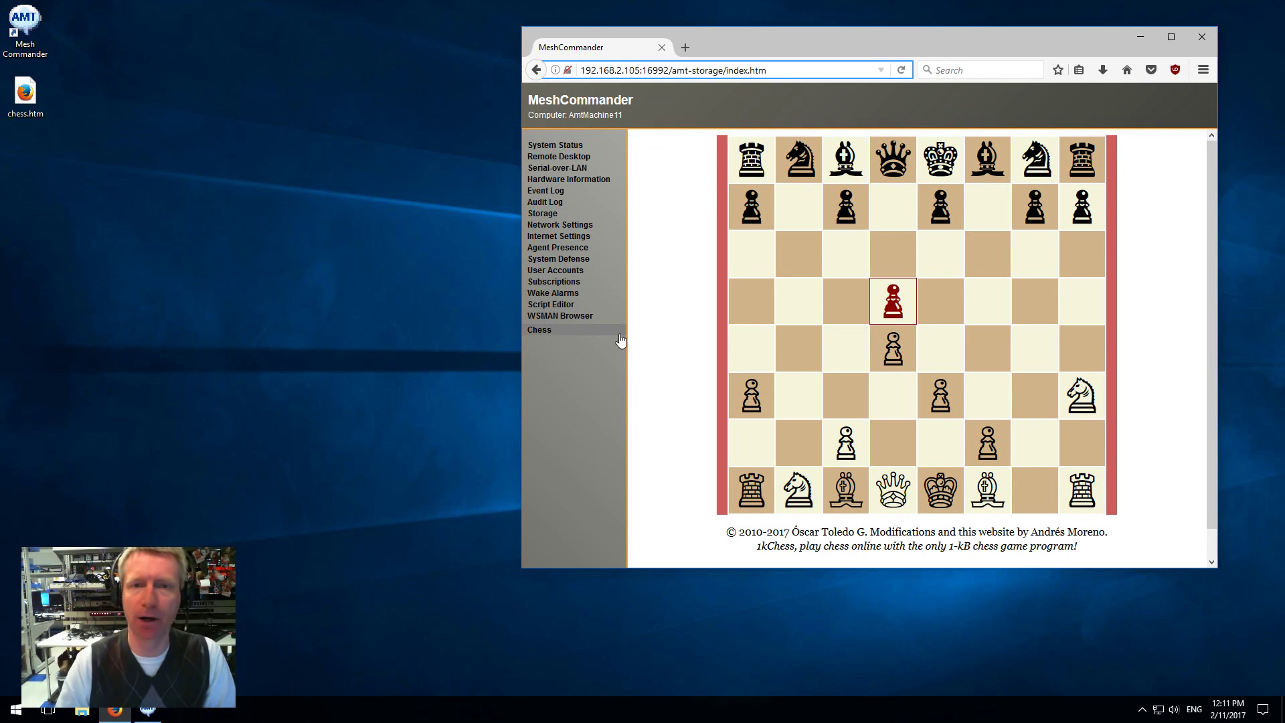
pyautogui.moveTo(820, 42); pyautogui.dragTo(663, 71)
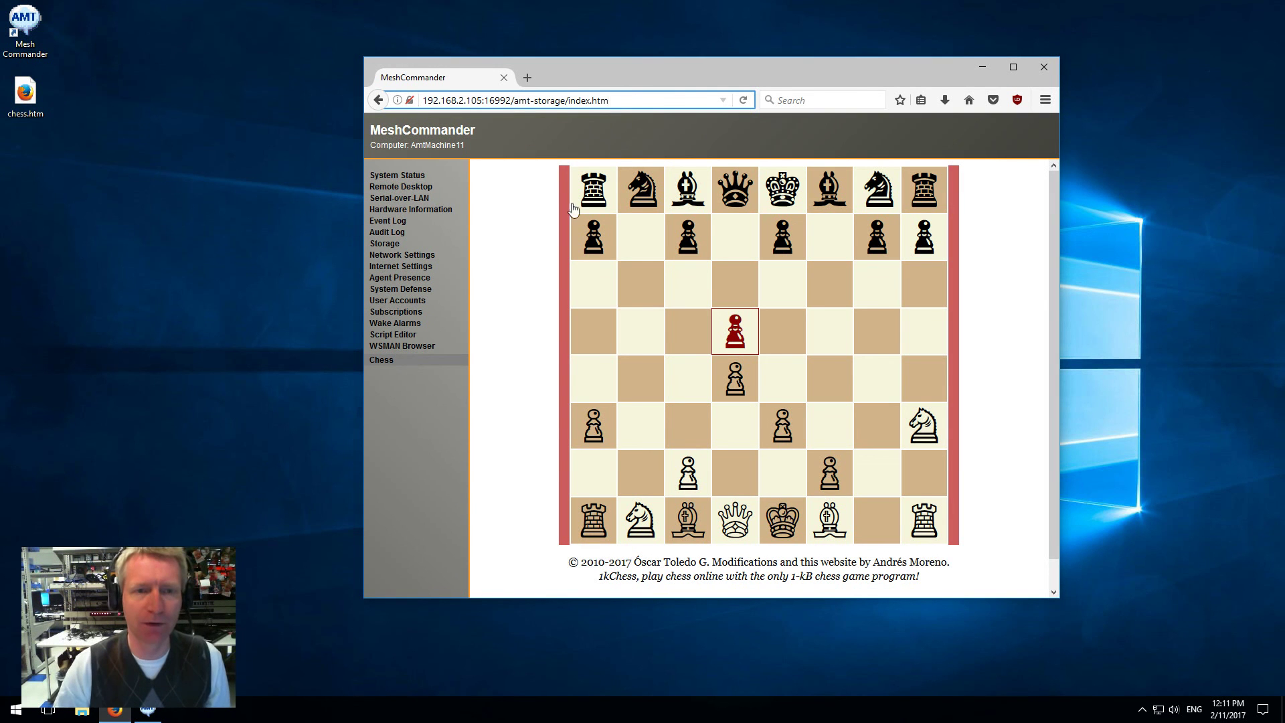
pyautogui.click(409, 177)
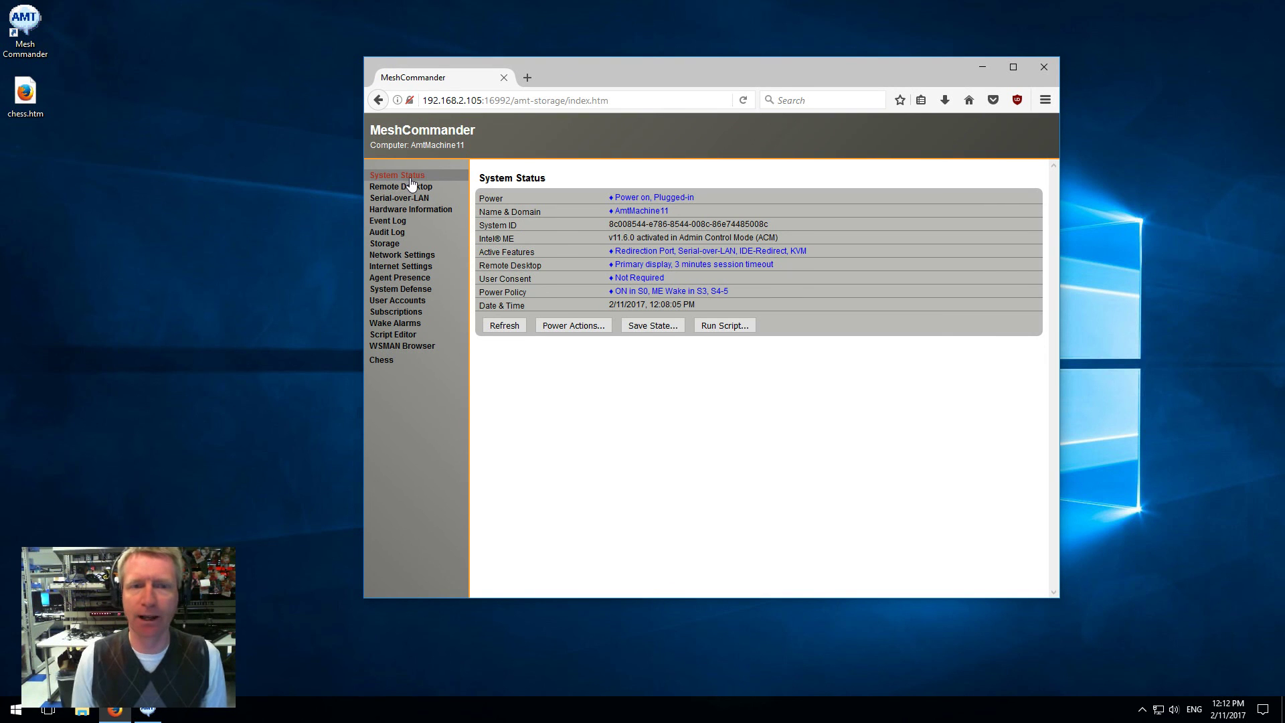
# Connect Remote Desktop at full size, maximise Firefox, and move the remote Command Prompt left
pyautogui.click(411, 186)
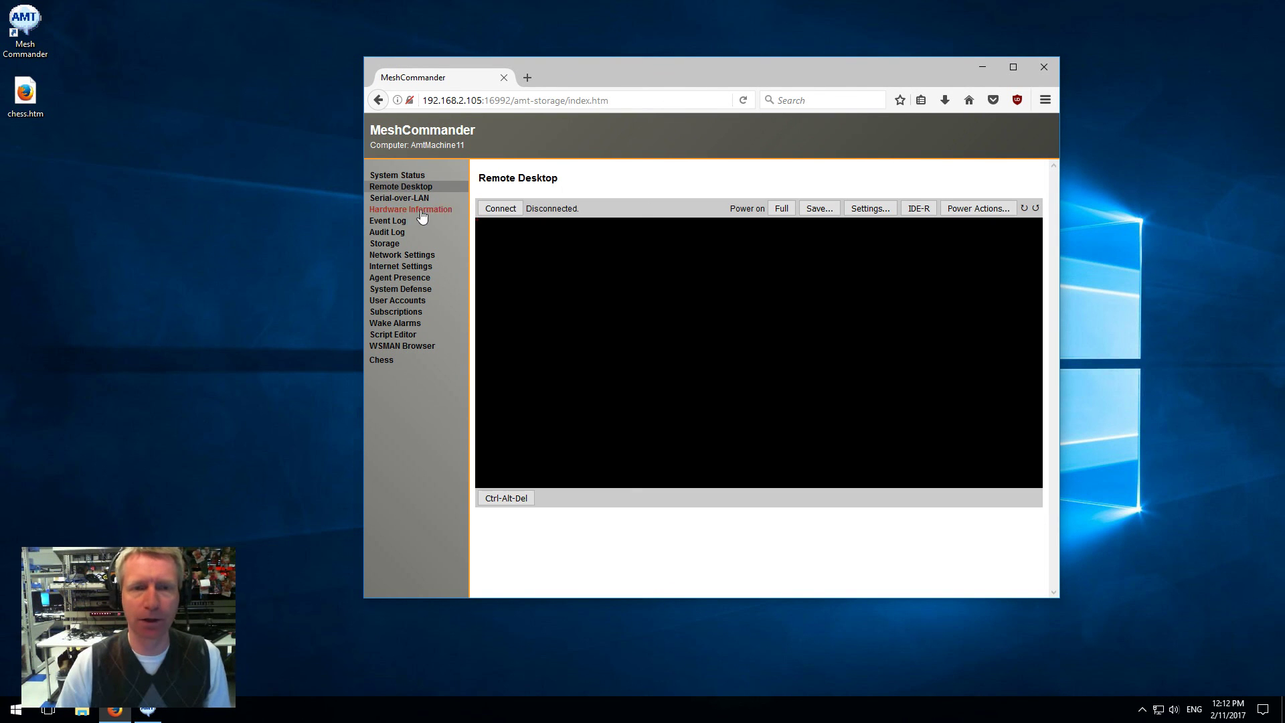
pyautogui.click(501, 209)
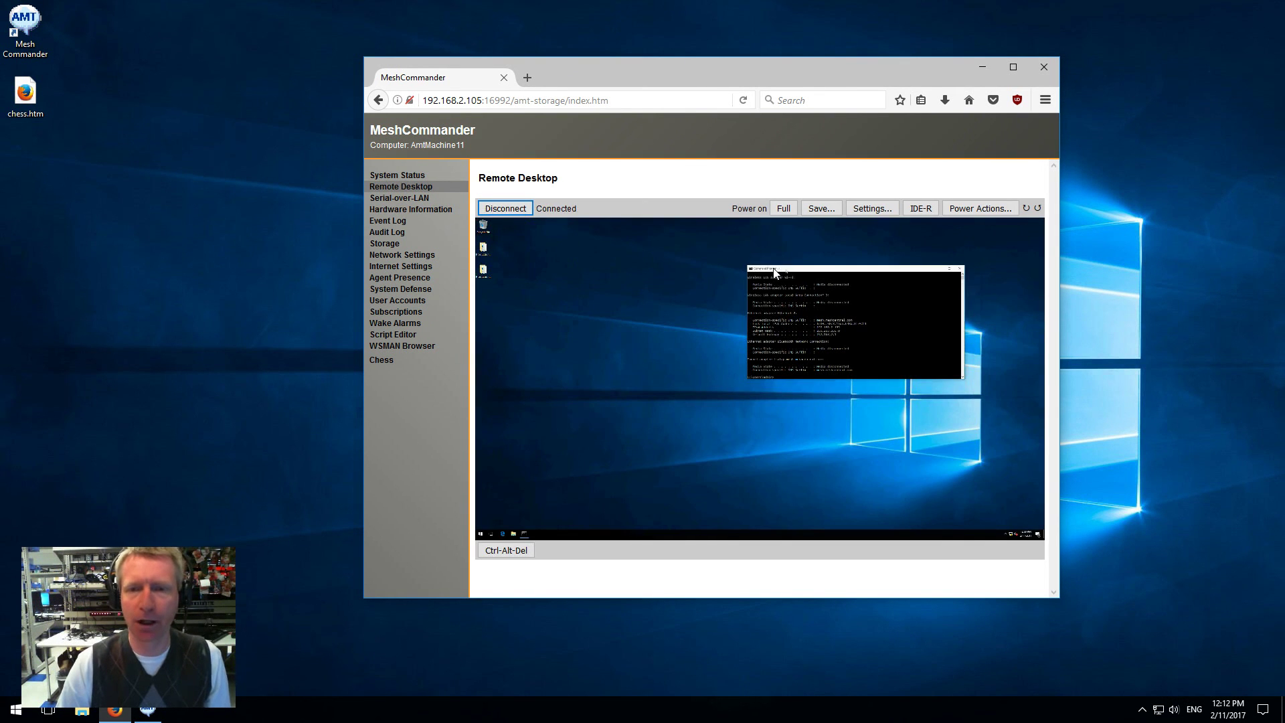
pyautogui.click(783, 208)
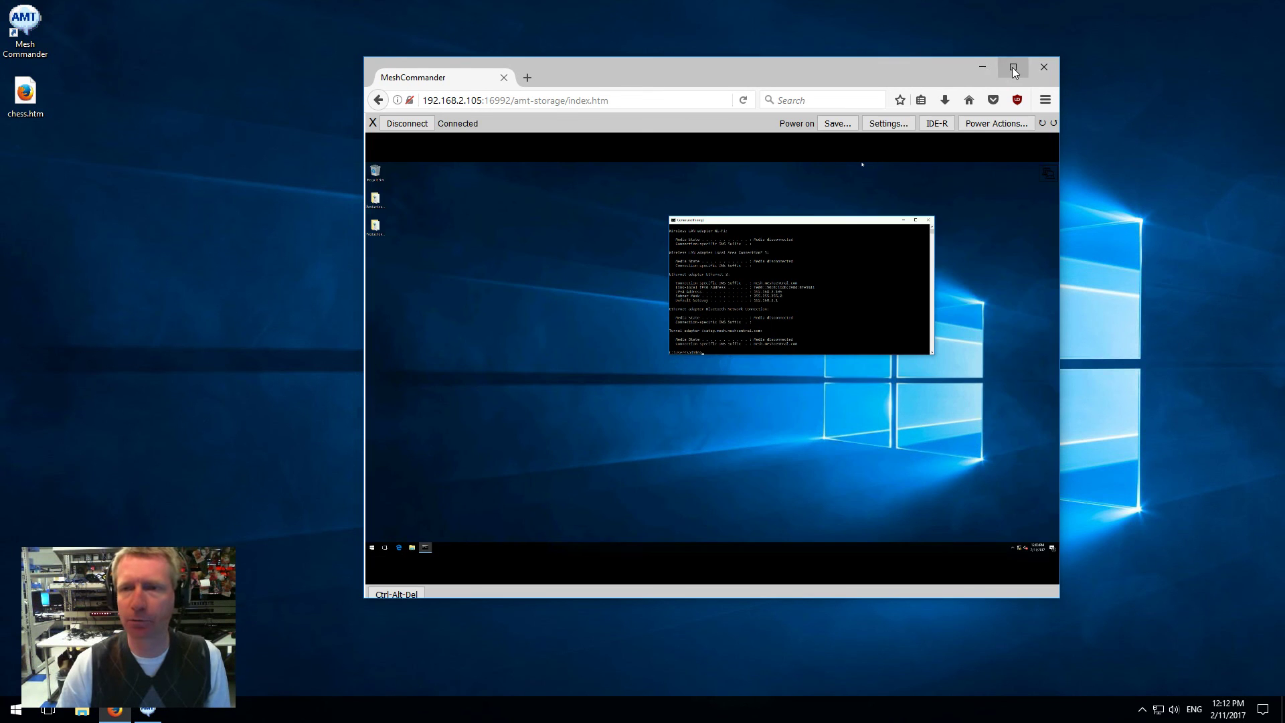
pyautogui.click(1013, 67)
pyautogui.moveTo(798, 155); pyautogui.dragTo(617, 203)
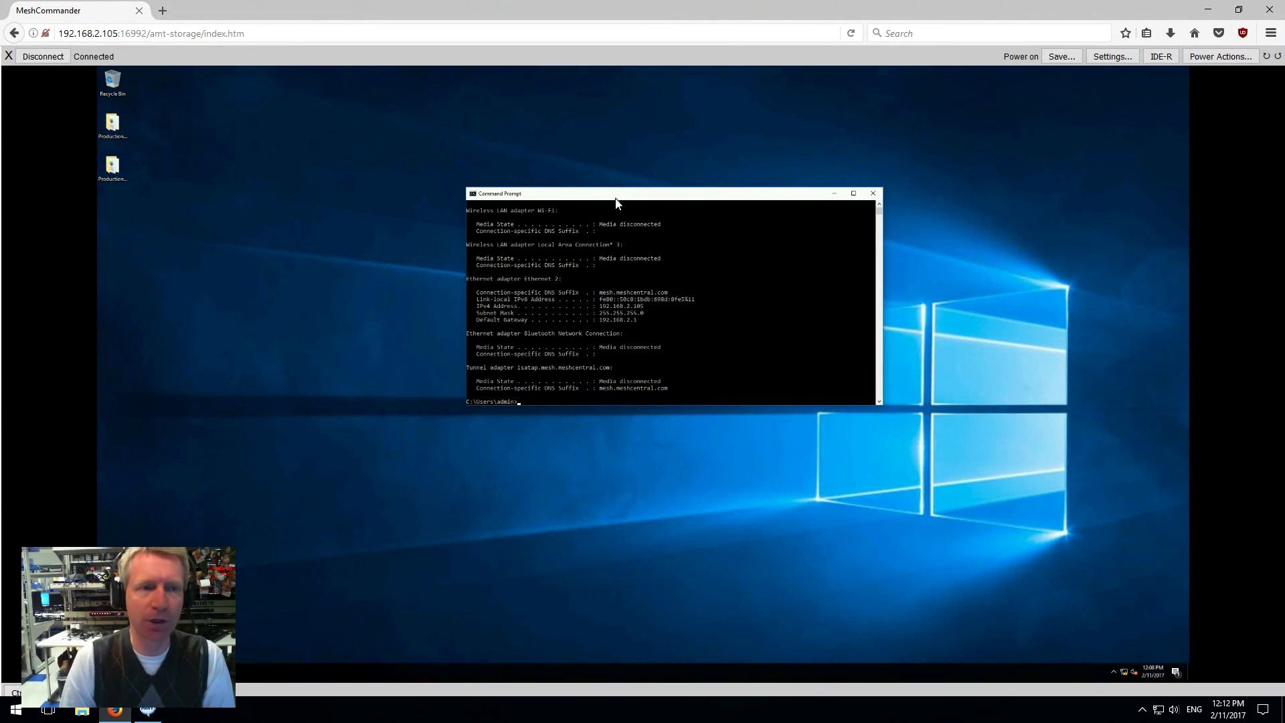